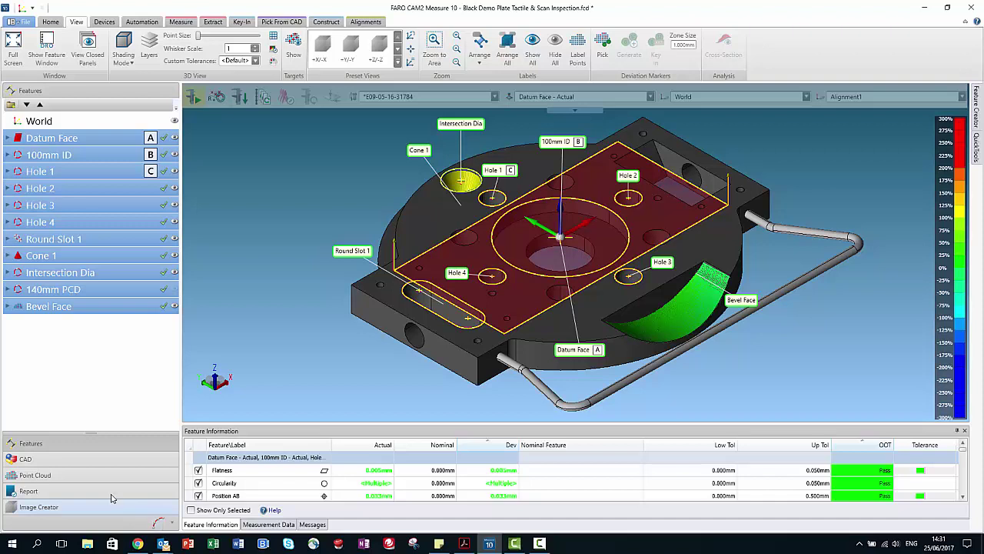
Switch the measured-features report layout from Tabular to the Tabular Pass Fail template
click(85, 492)
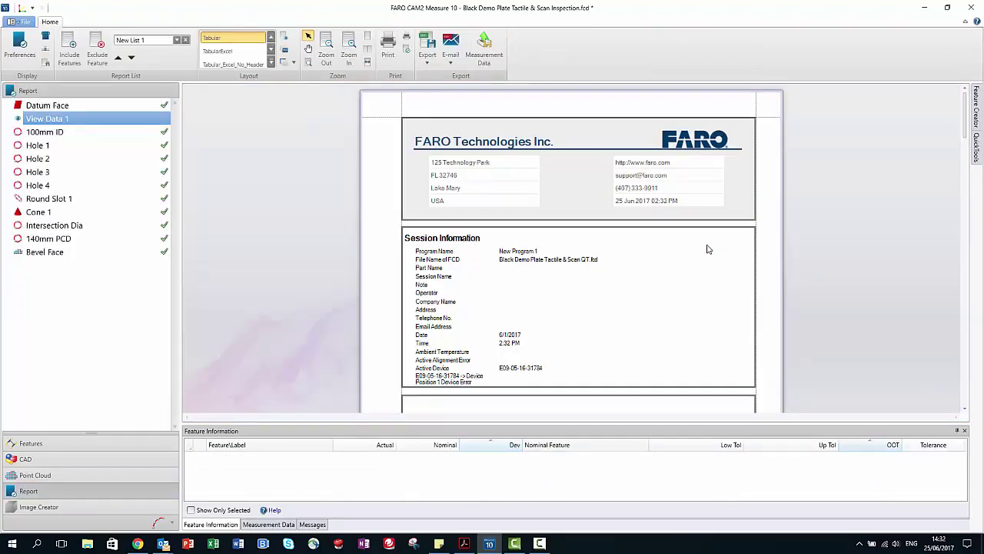
mouse_move(970, 126)
mouse_down()
mouse_move(981, 224)
mouse_move(976, 127)
mouse_up()
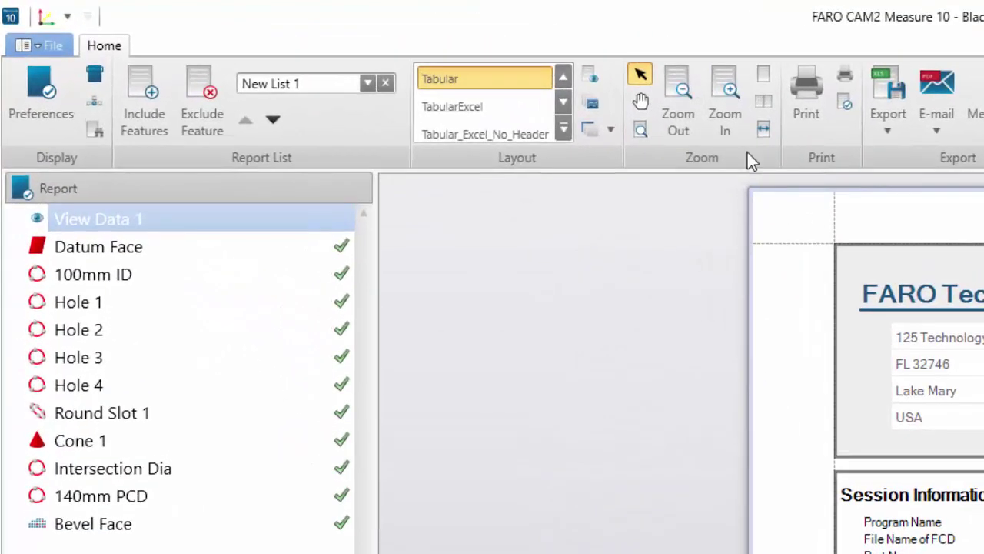
click(566, 130)
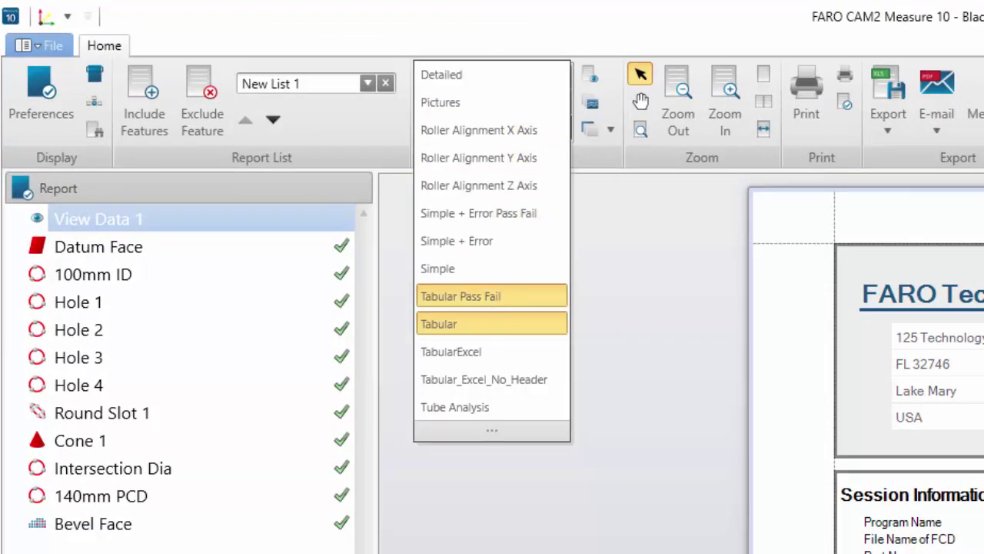
click(459, 296)
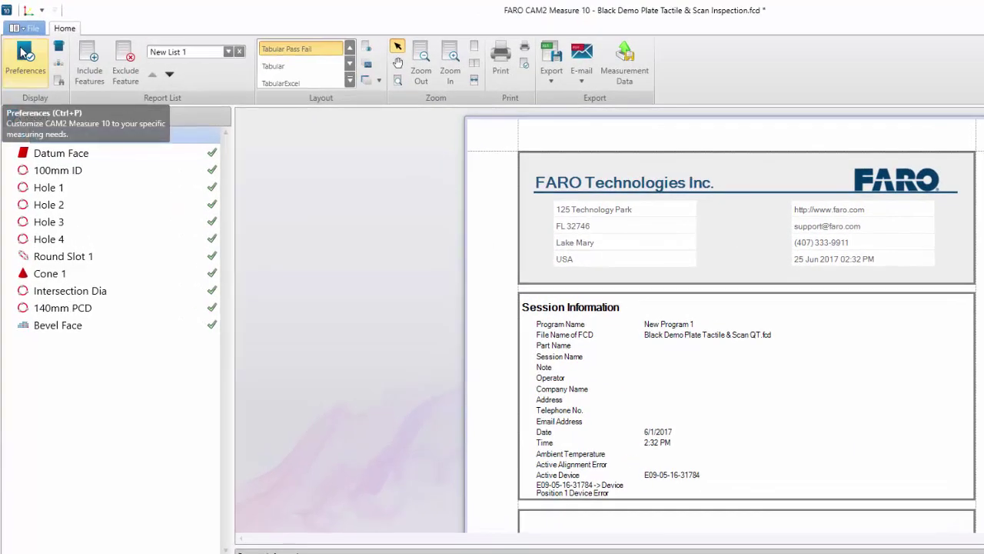
Set the Report preferences logo image to the second generic-globe-vector-logo picture in Downloads
click(23, 53)
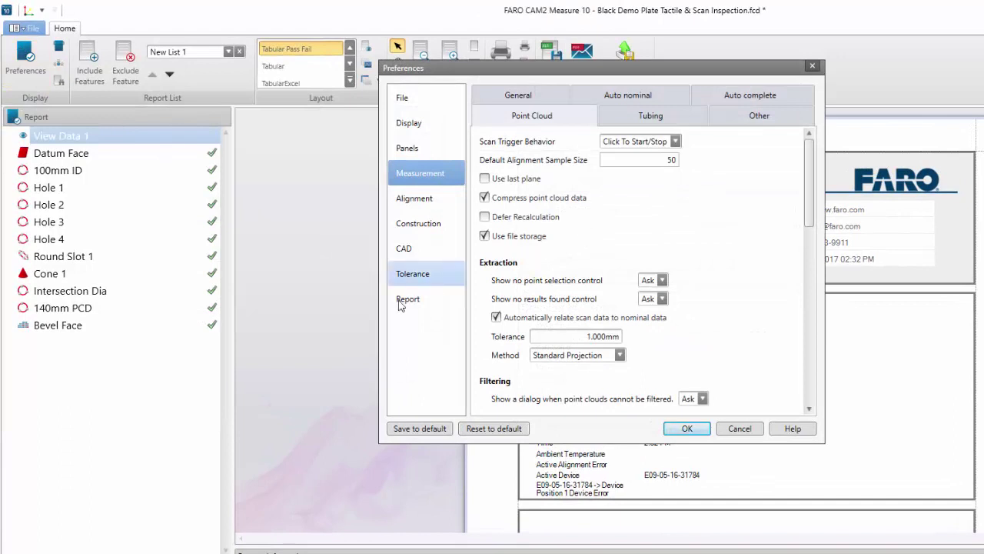
click(401, 301)
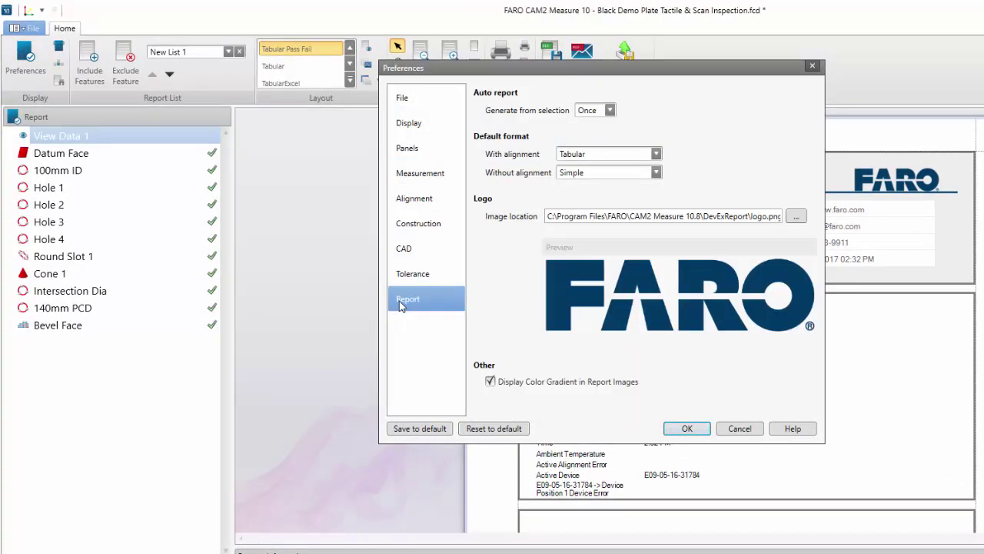
click(797, 218)
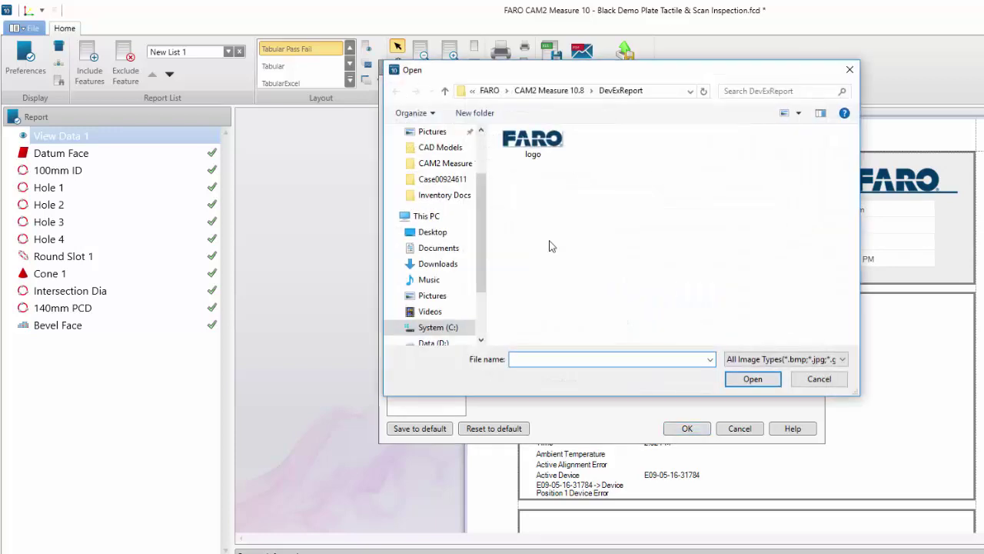
click(434, 296)
click(438, 233)
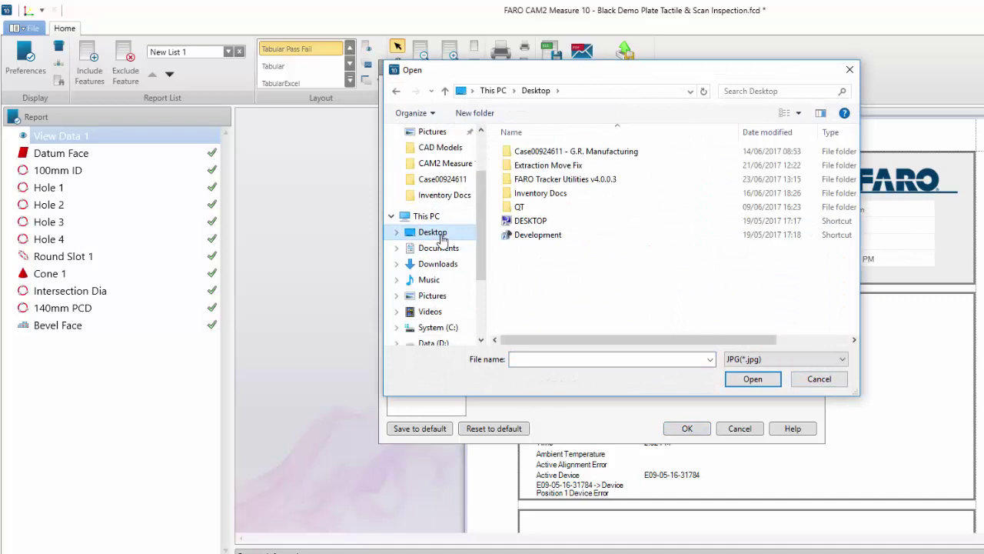
click(439, 264)
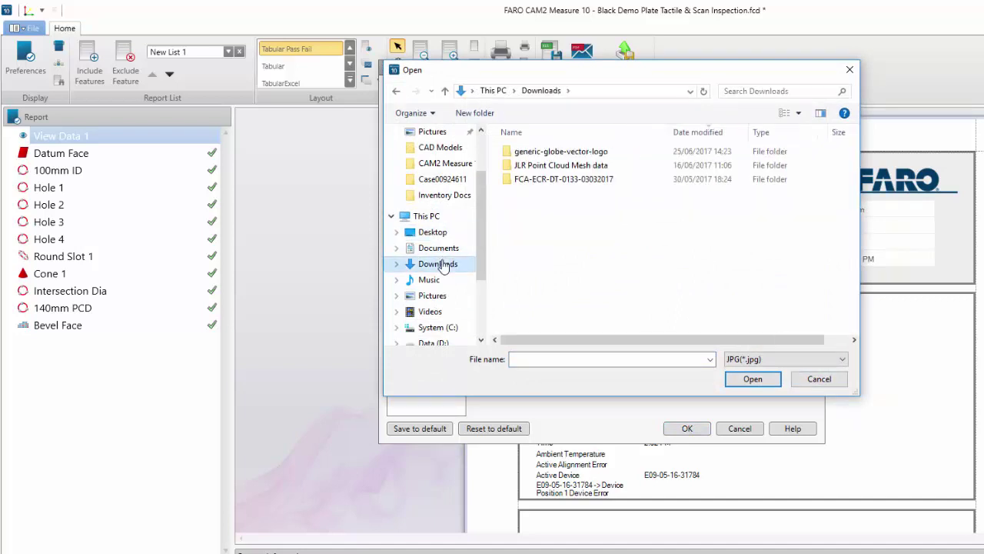
double_click(561, 153)
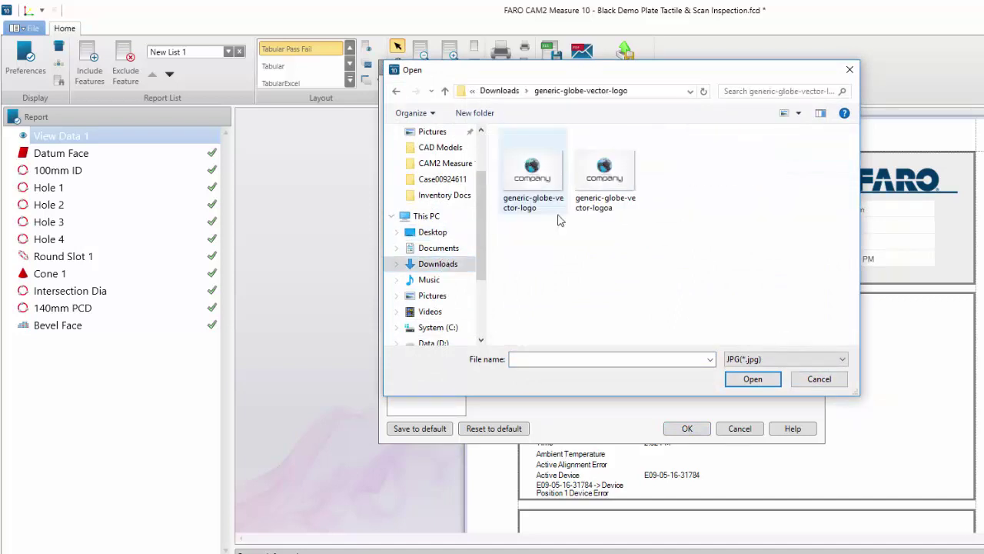
click(624, 179)
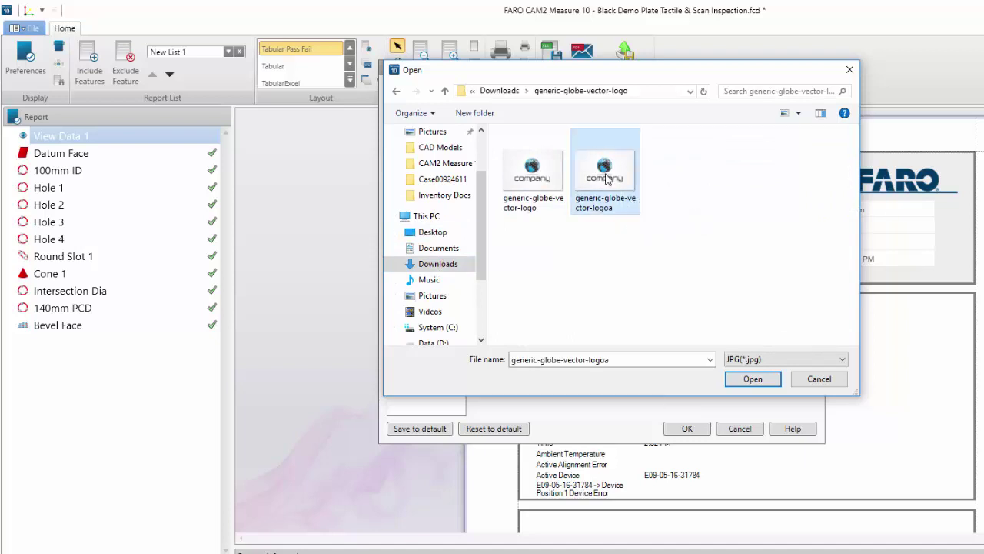
click(752, 379)
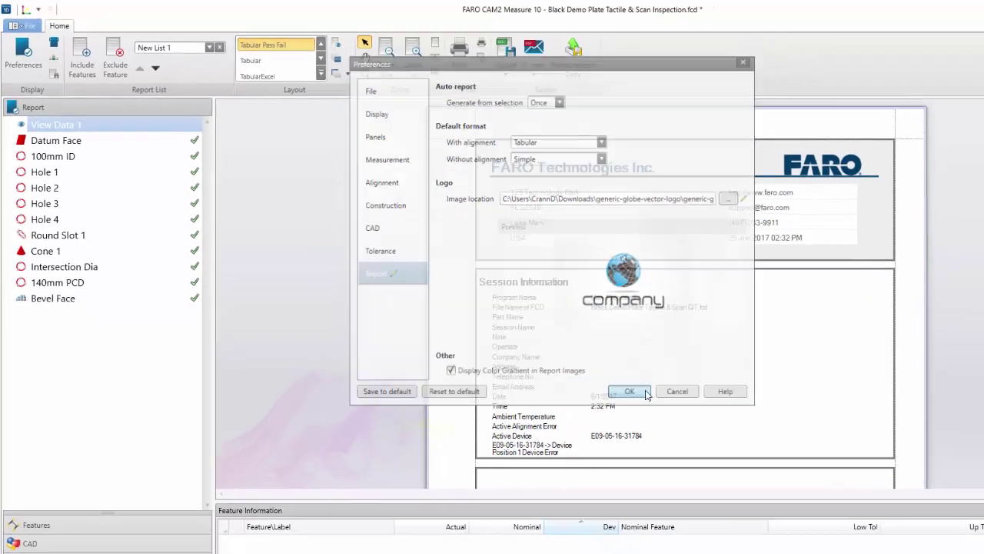
Apply the logo preference and open tabularReport1 in the Report Designer via Edit Layout
click(703, 429)
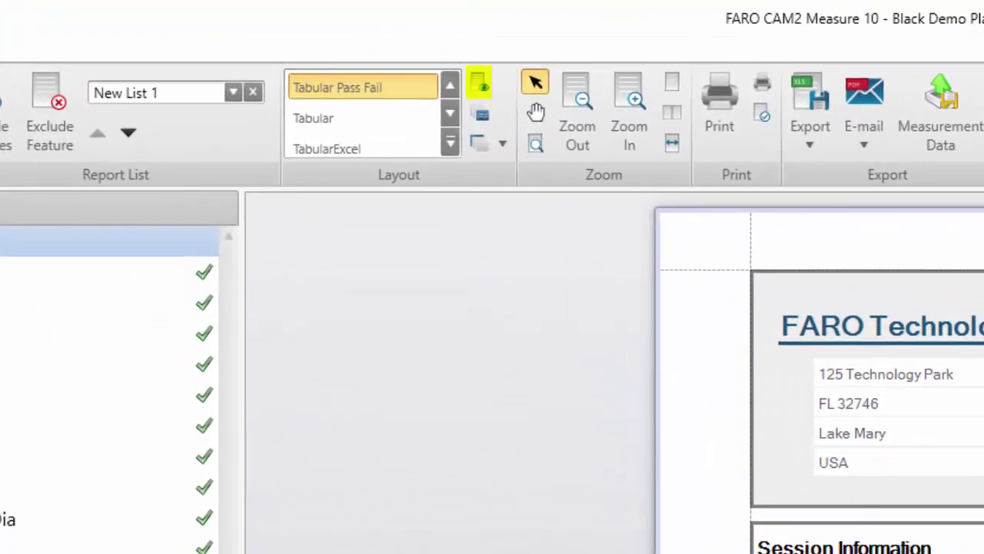
click(478, 86)
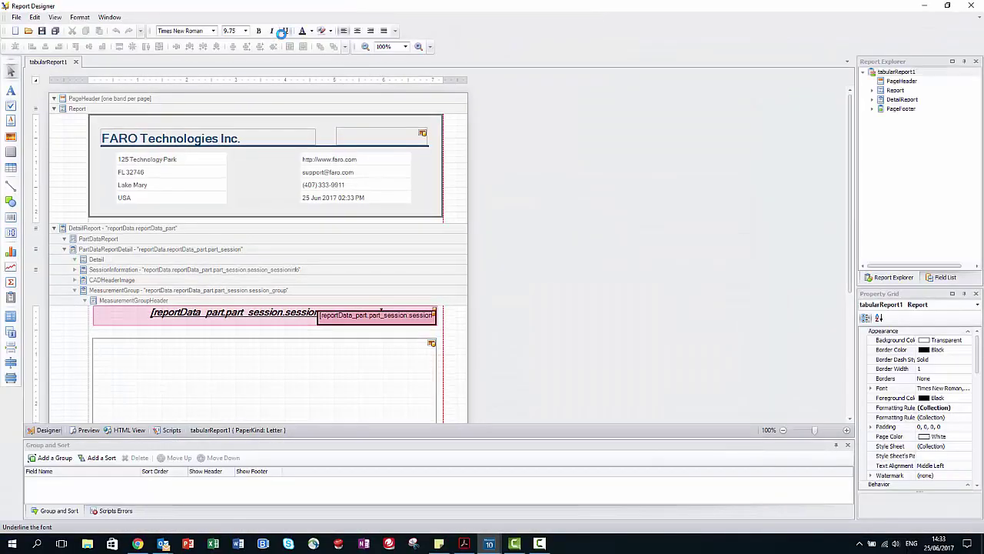
mouse_move(216, 134)
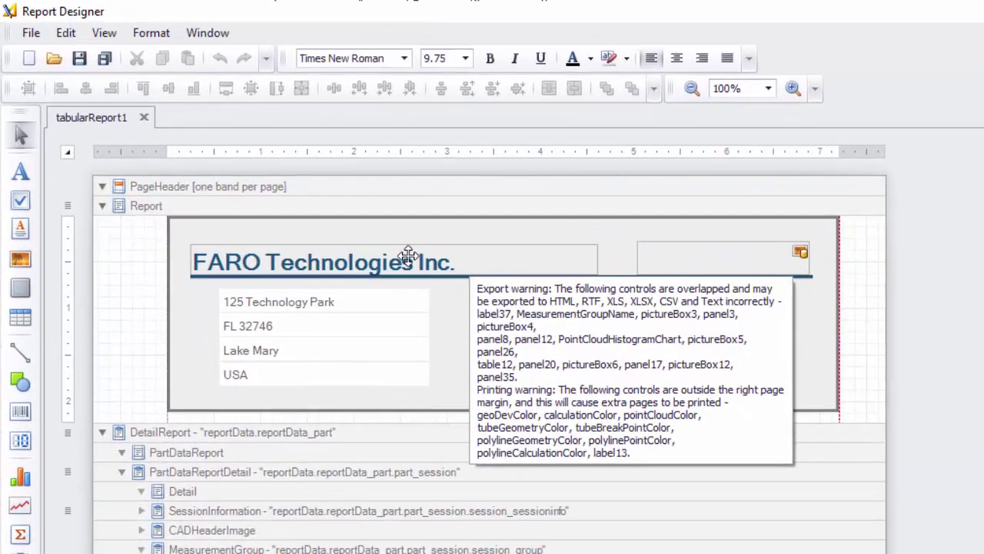
Change the FARO Technologies Inc. title label to 'Global Company'
double_click(408, 256)
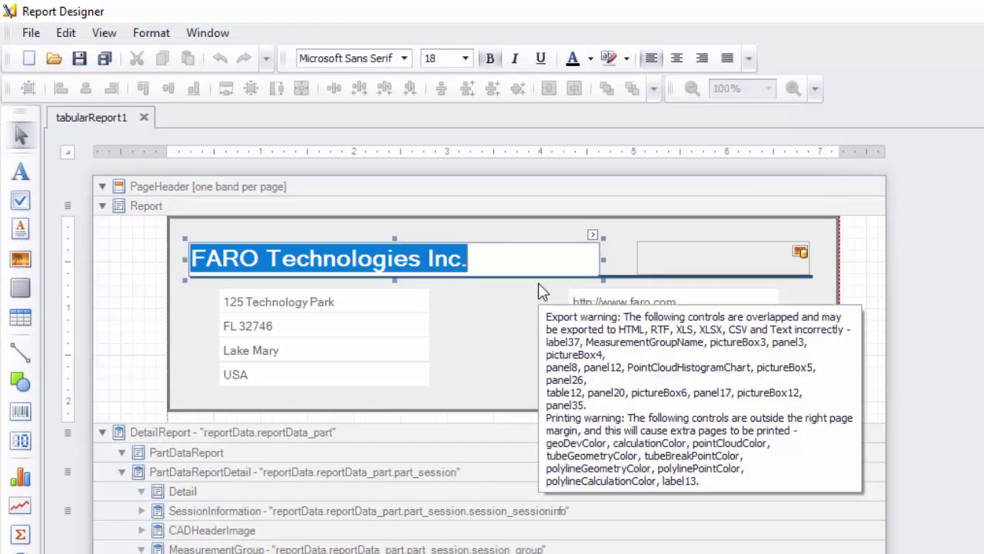
text(Glov)
key(BackSpace)
text(bal)
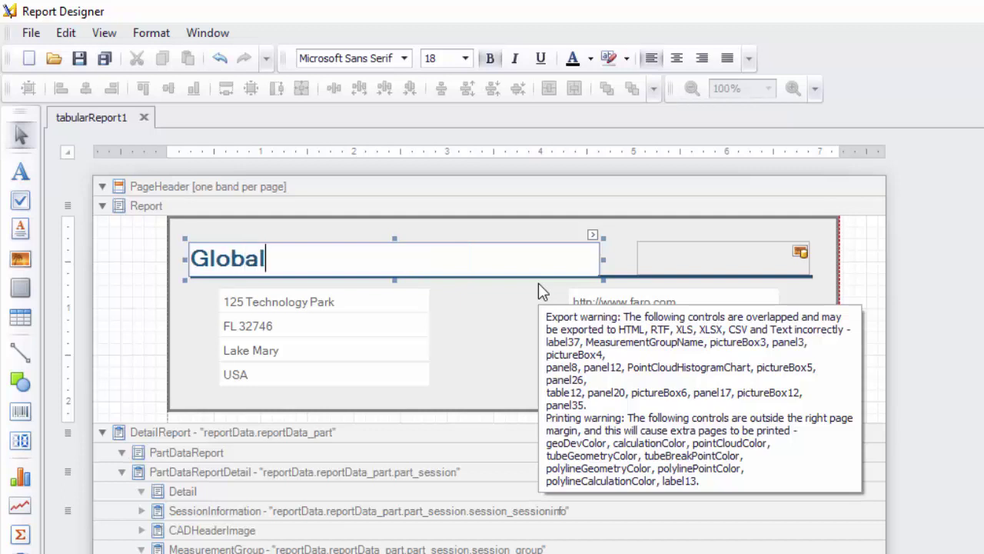
text( Company)
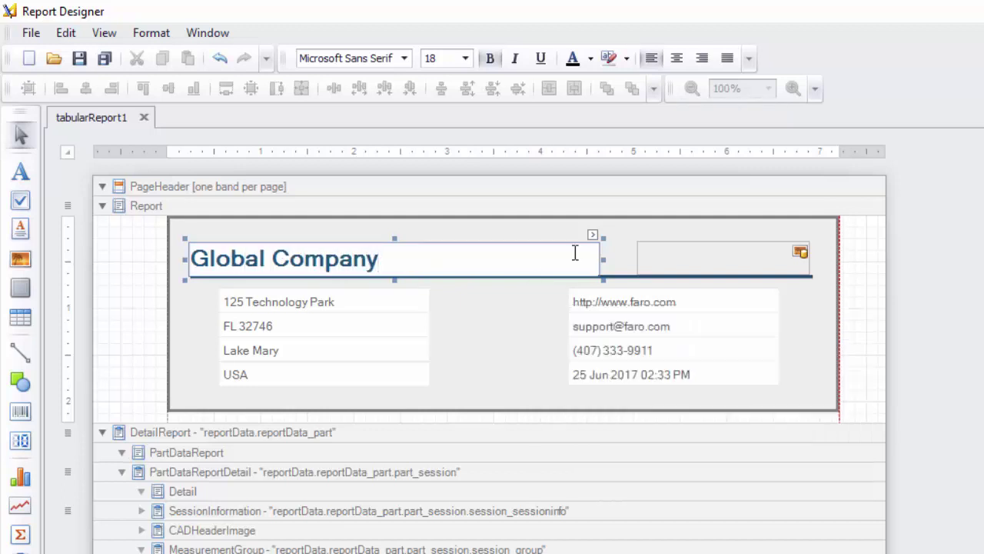
click(504, 321)
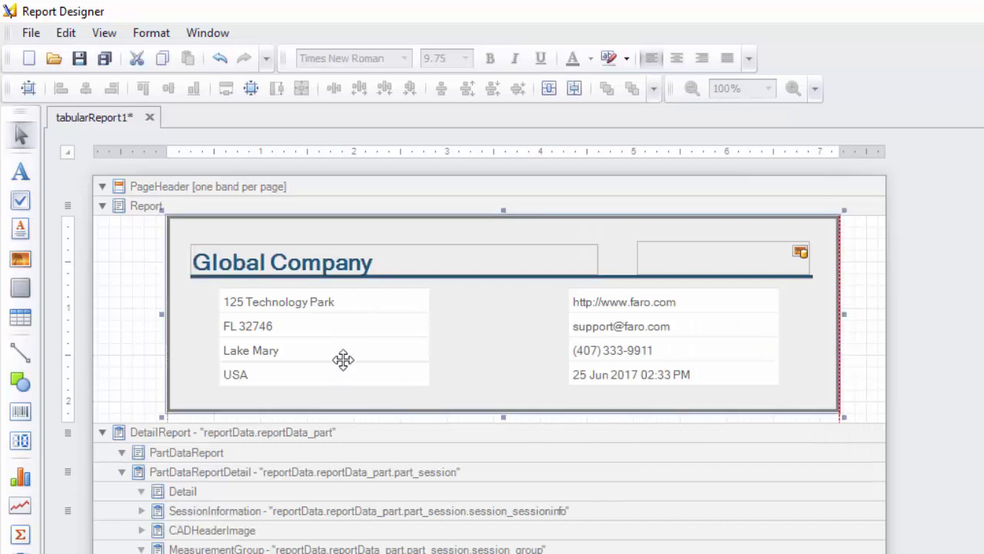
Replace the address lines with '123 Global Way', 'Global City' and 'Texas'
click(344, 302)
double_click(343, 301)
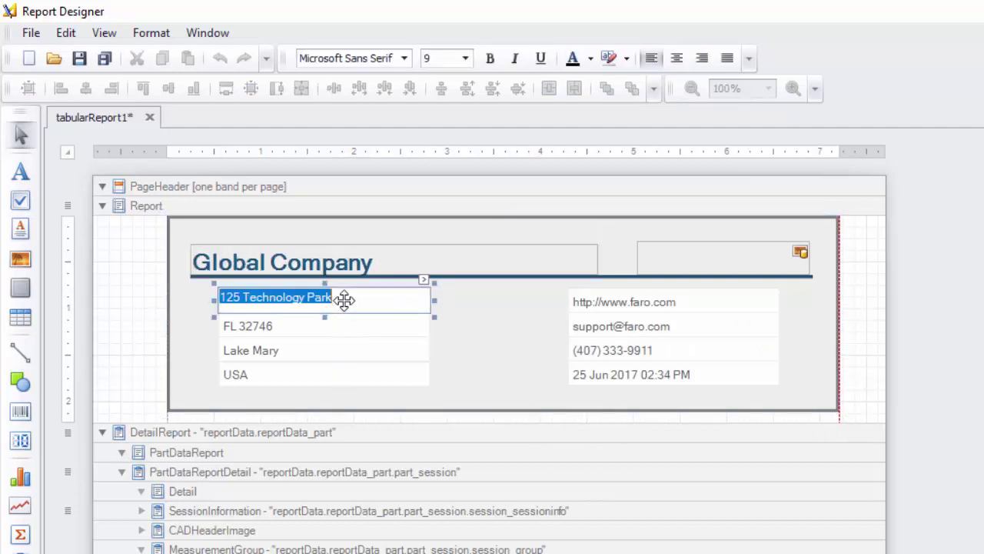
text(123 Glob)
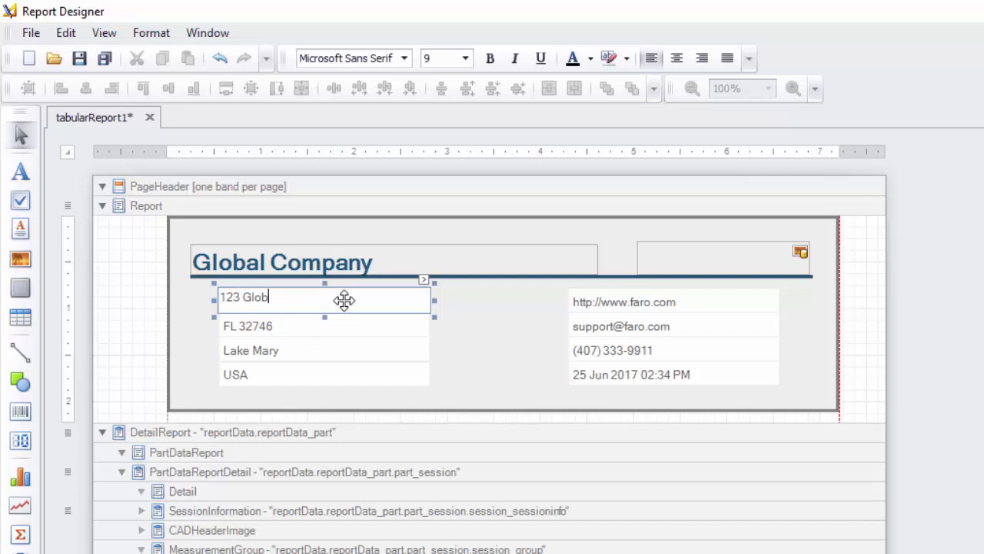
text(al Way)
click(262, 330)
double_click(274, 323)
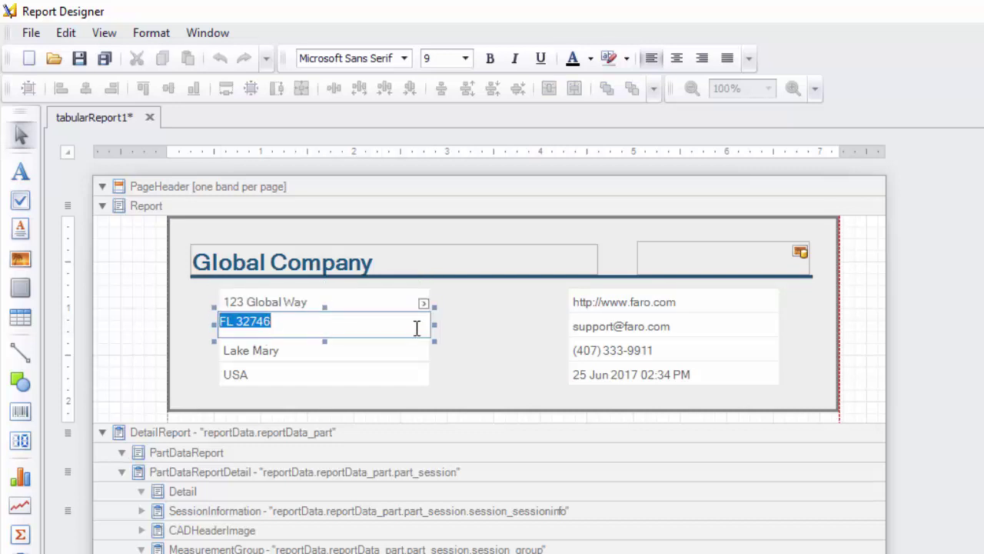
text(Glo)
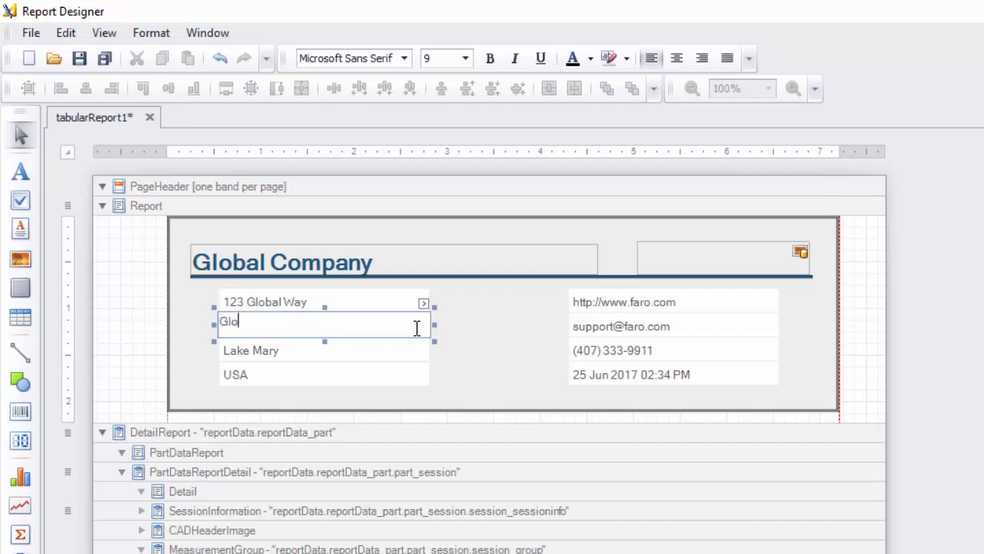
text(bal City)
double_click(300, 351)
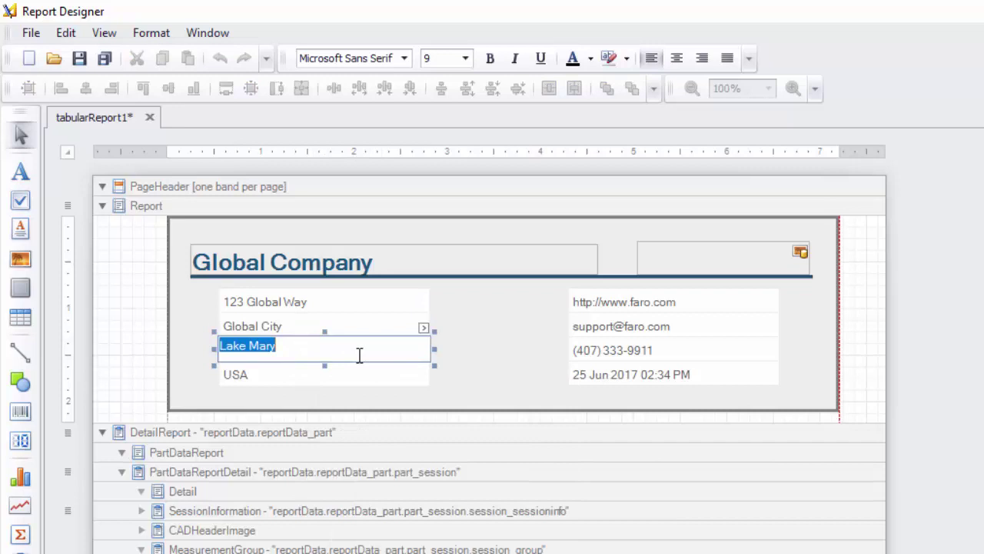
text(Te)
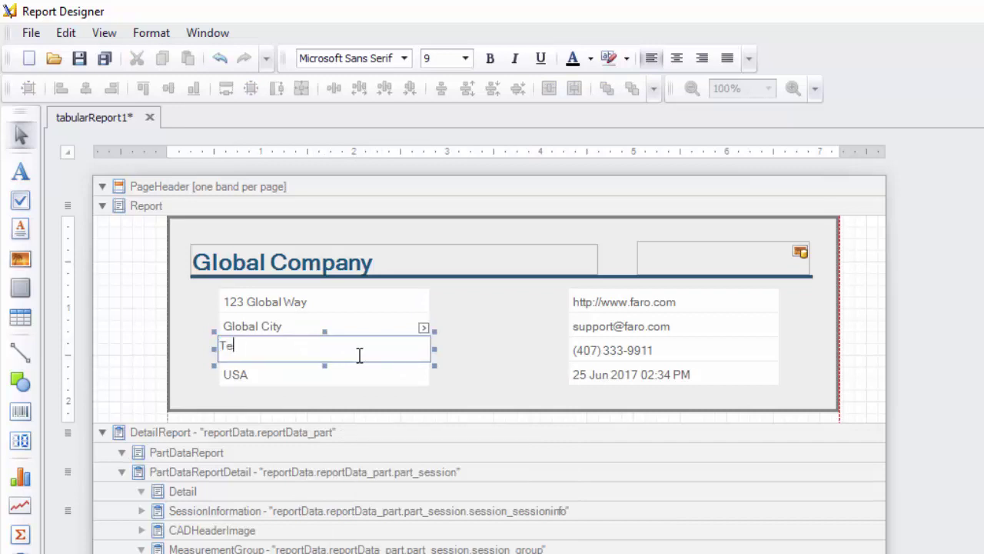
text(xas)
click(334, 374)
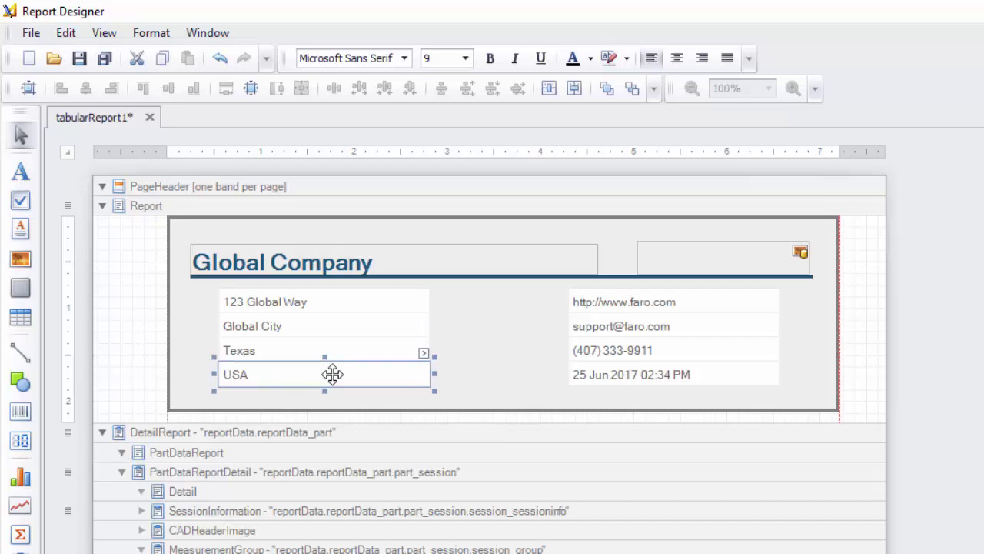
click(419, 249)
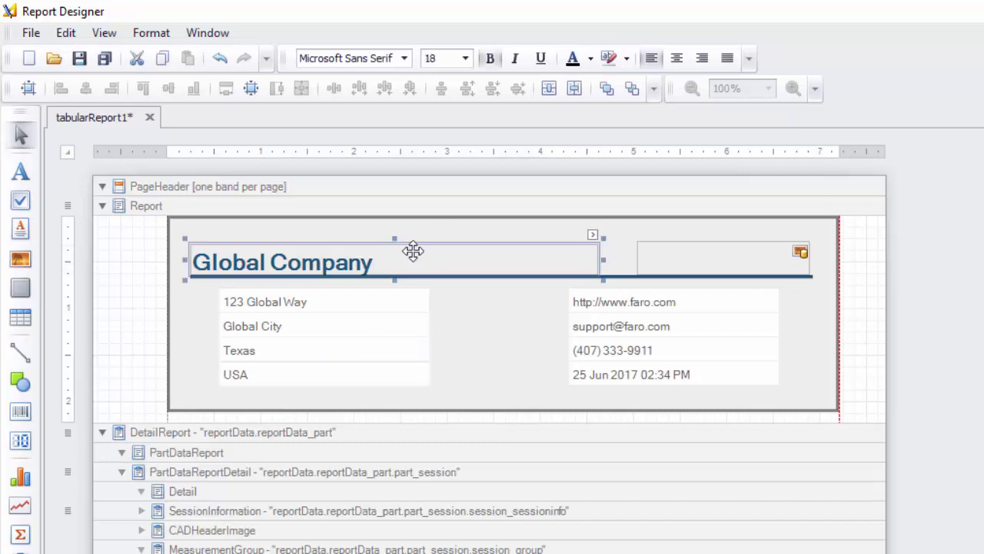
Set the Global Company title font to Harlow Solid Italic, size 28
click(405, 59)
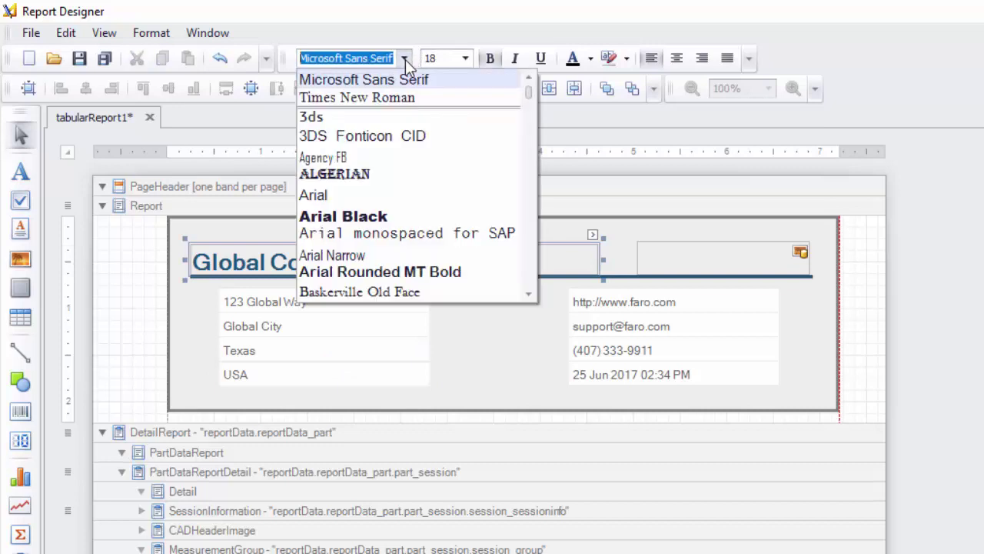
click(331, 175)
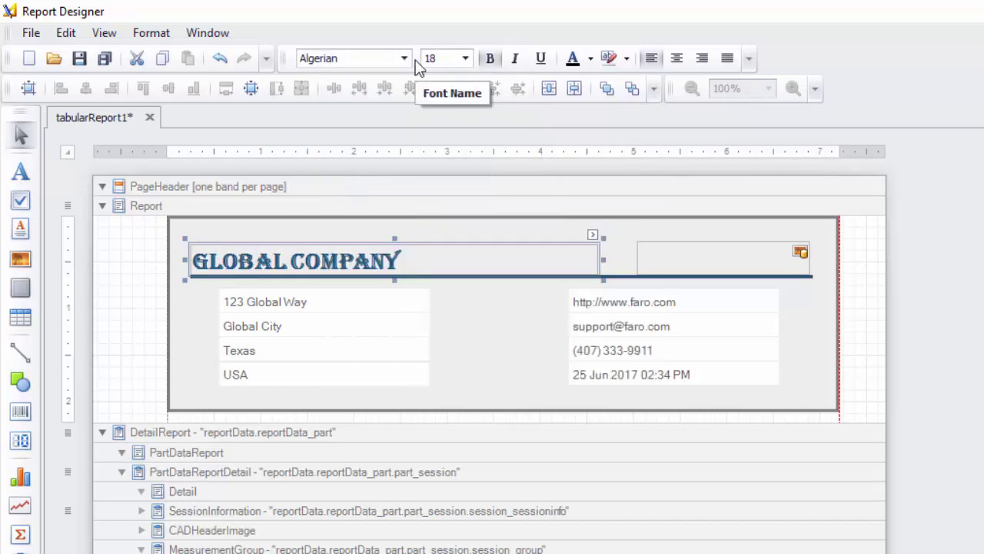
click(405, 60)
drag(526, 92, 520, 163)
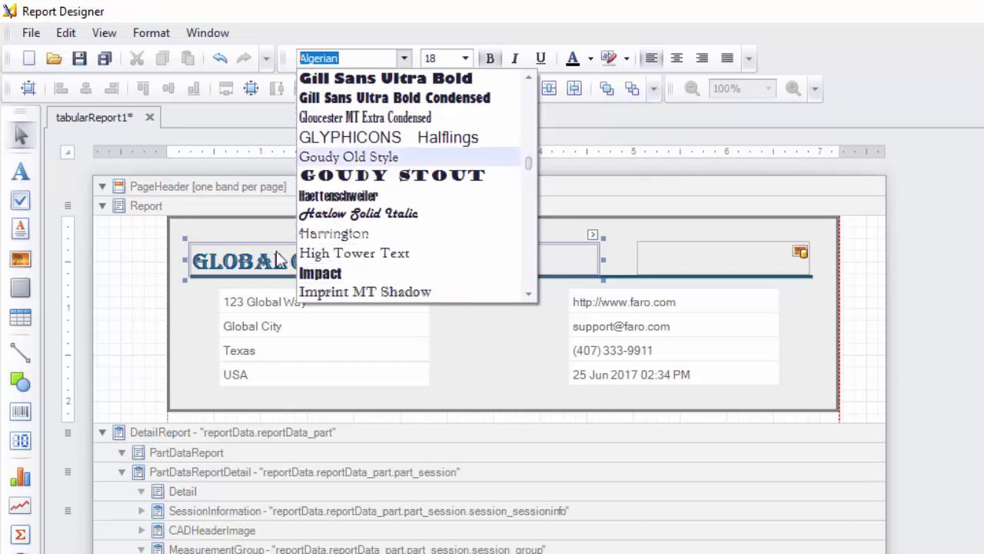
click(331, 213)
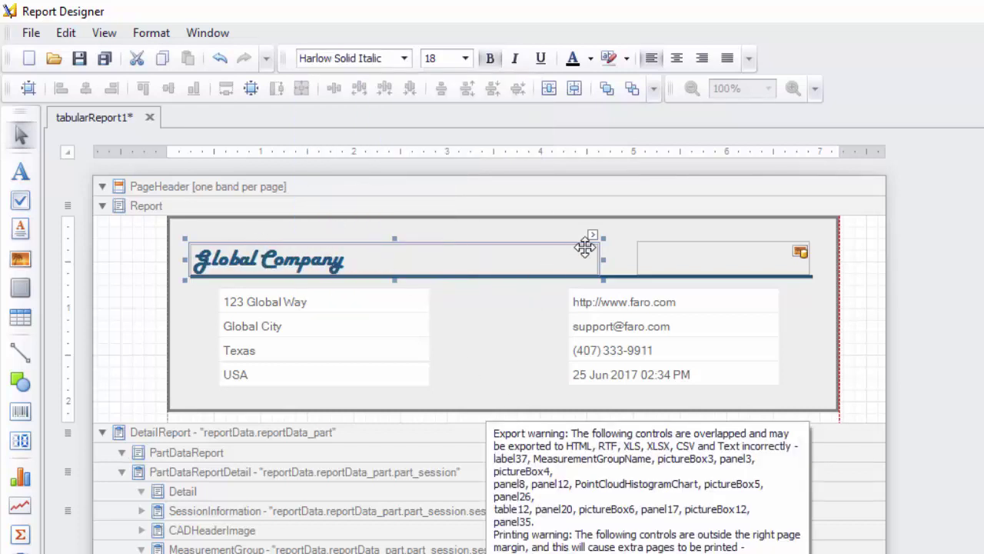
click(465, 59)
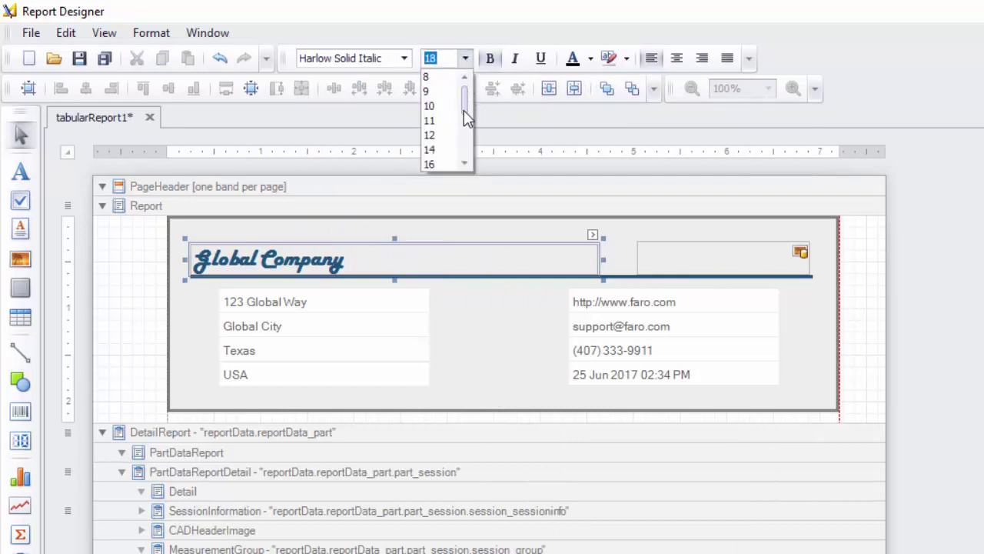
drag(464, 110, 463, 137)
click(443, 165)
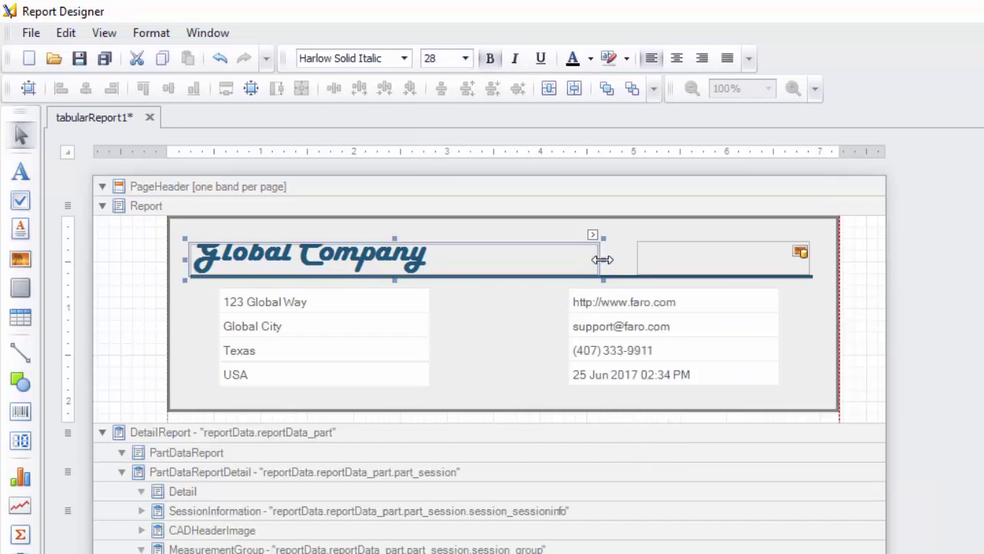
Resize the title box to fit its text and shorten the underline to match
drag(599, 257, 442, 256)
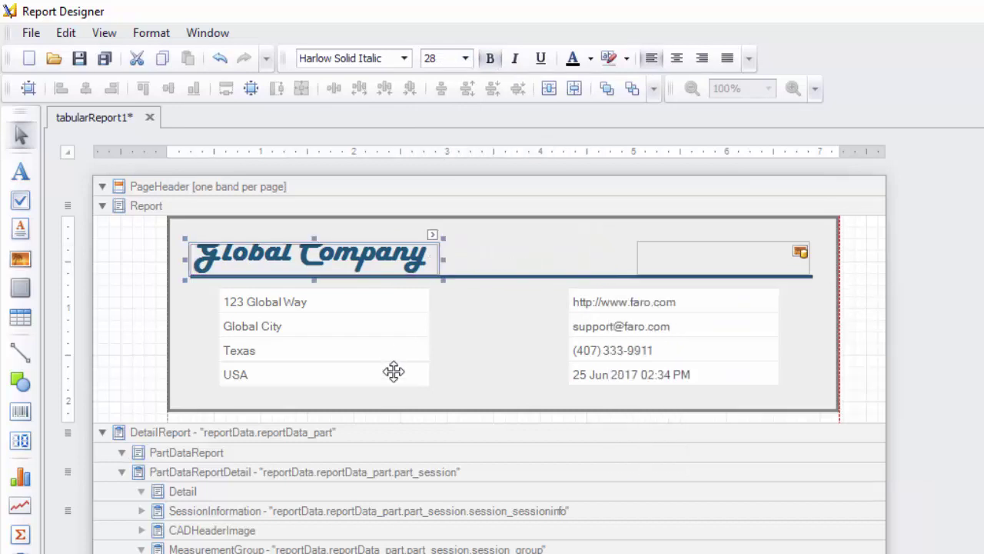
drag(313, 235, 312, 215)
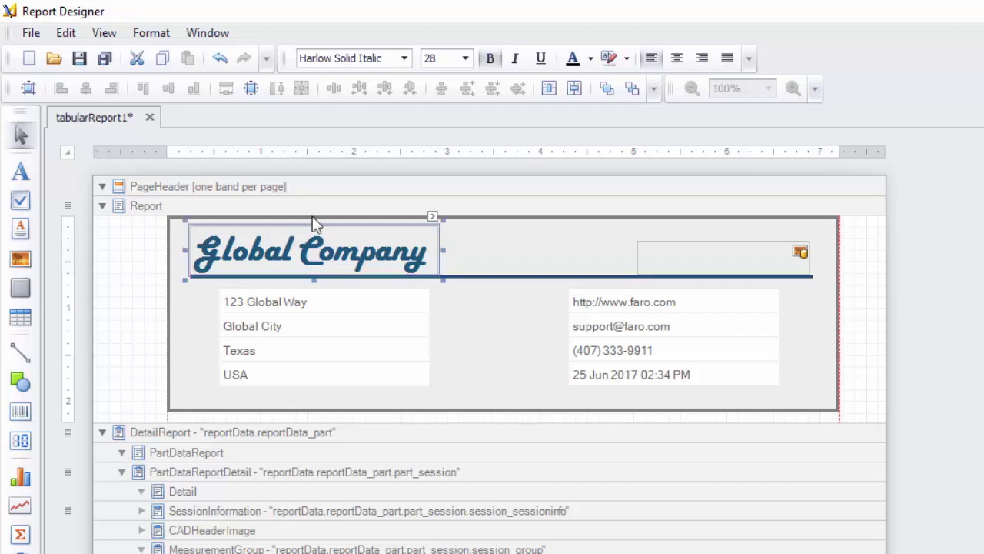
click(559, 277)
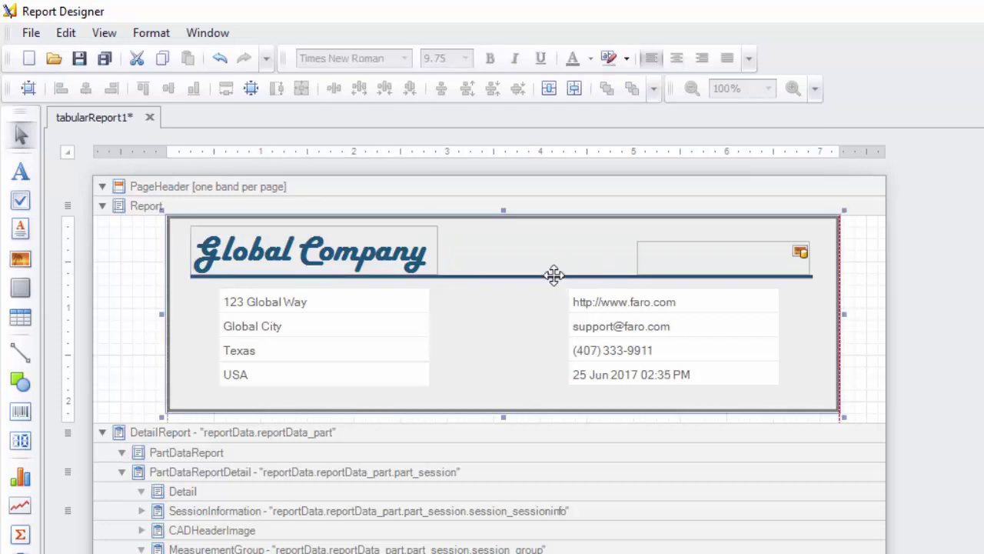
click(553, 275)
drag(813, 282, 442, 269)
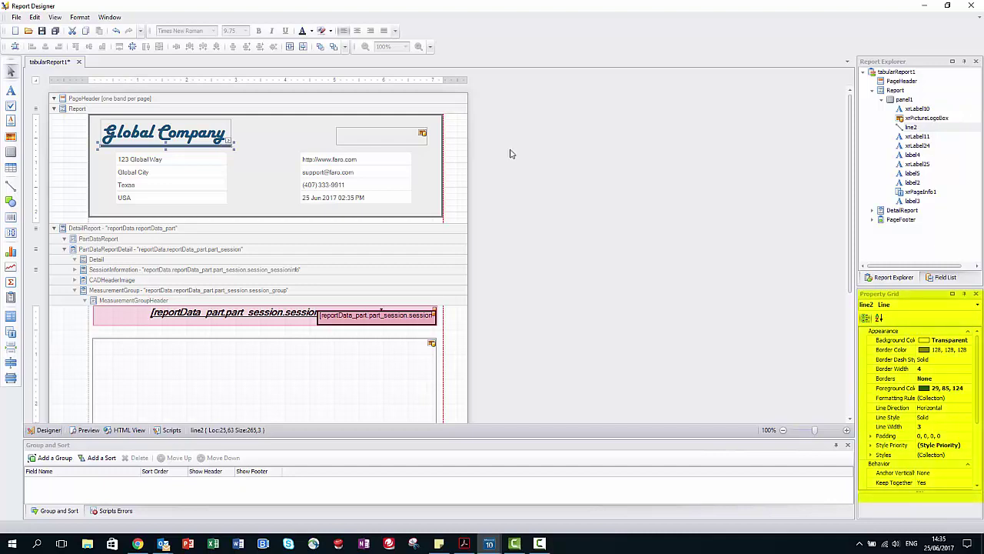
Set the Foreground Color of line2 and the xrLabel10 title to red (255, 0, 0)
click(937, 389)
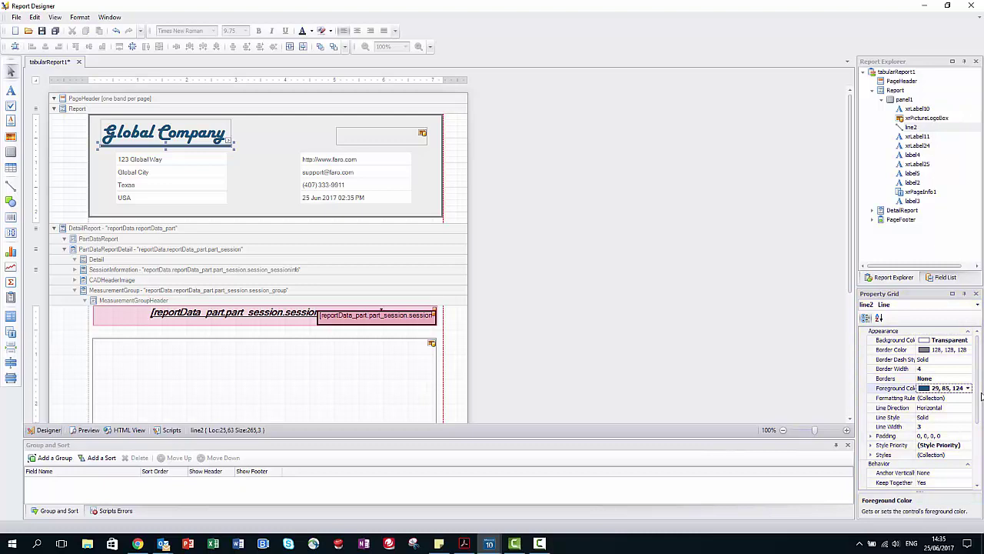
click(969, 389)
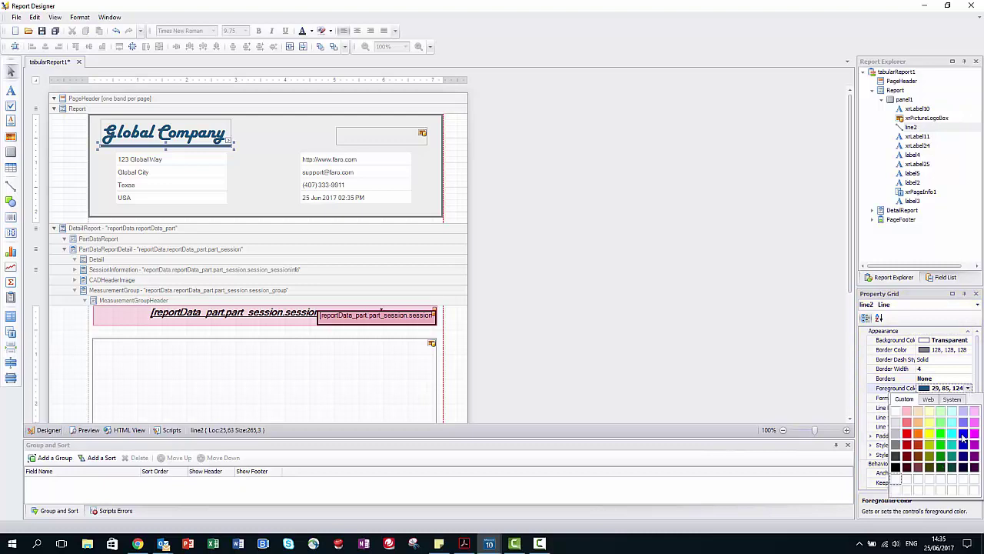
click(907, 434)
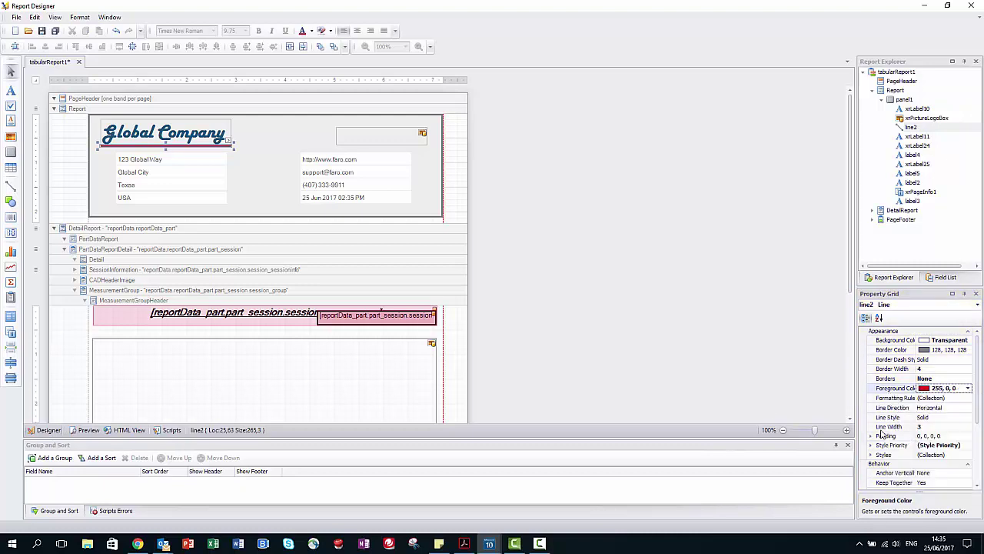
click(202, 129)
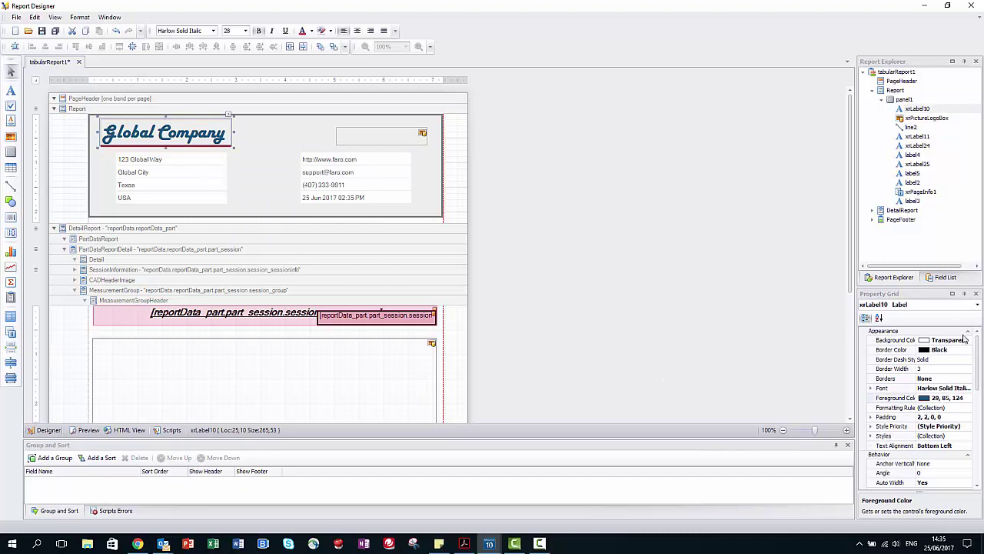
click(964, 399)
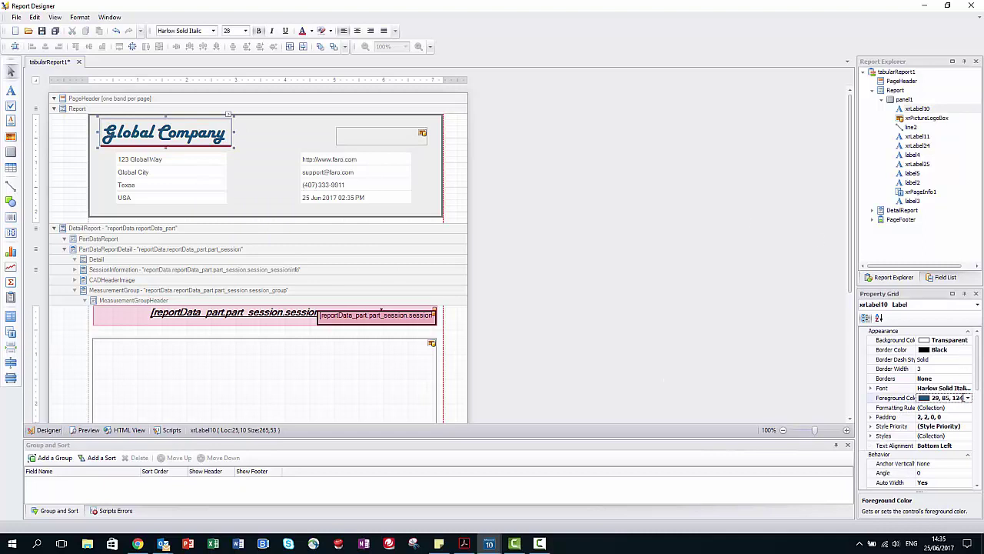
click(969, 398)
click(908, 444)
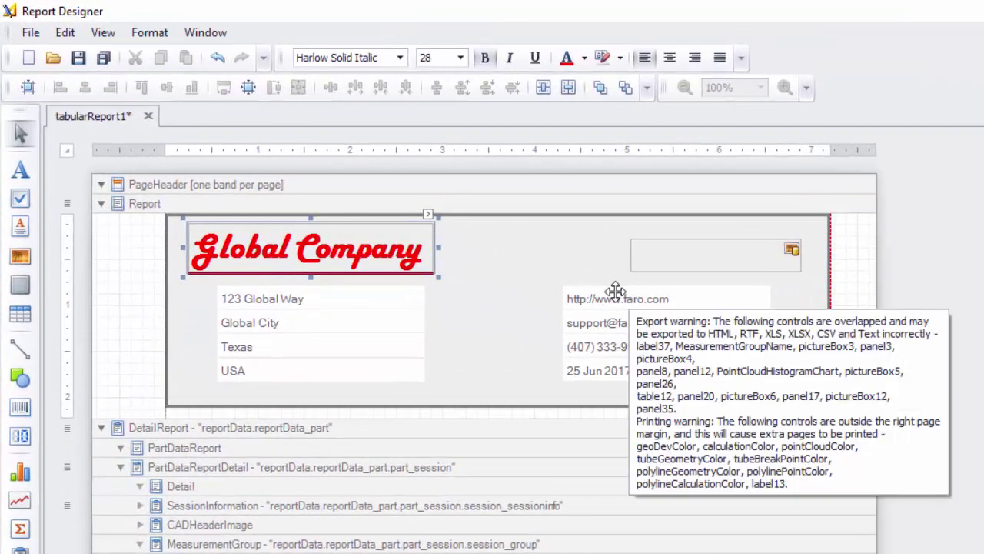
Delete the website URL, support e-mail and phone number labels from the header
click(615, 292)
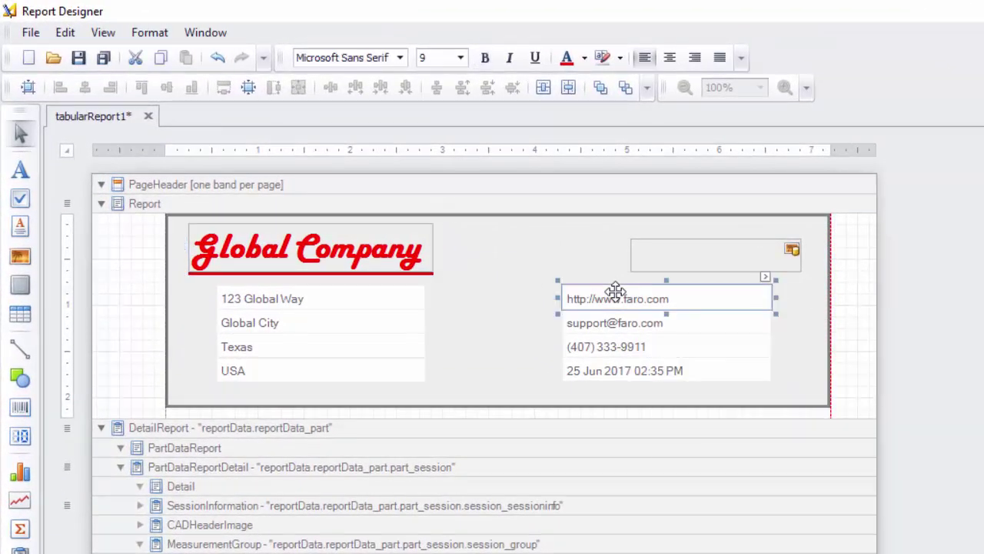
key(Delete)
click(615, 317)
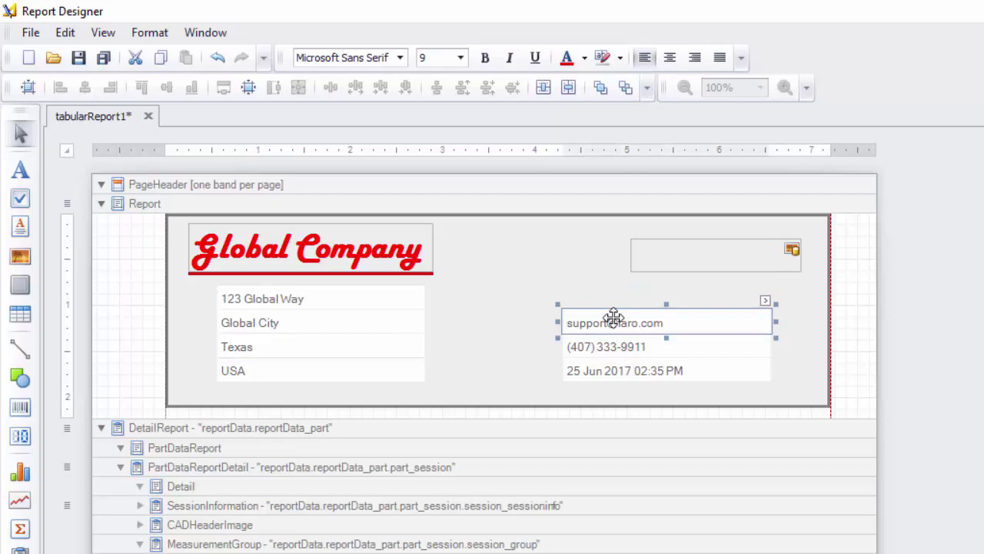
key(Delete)
click(604, 338)
key(Delete)
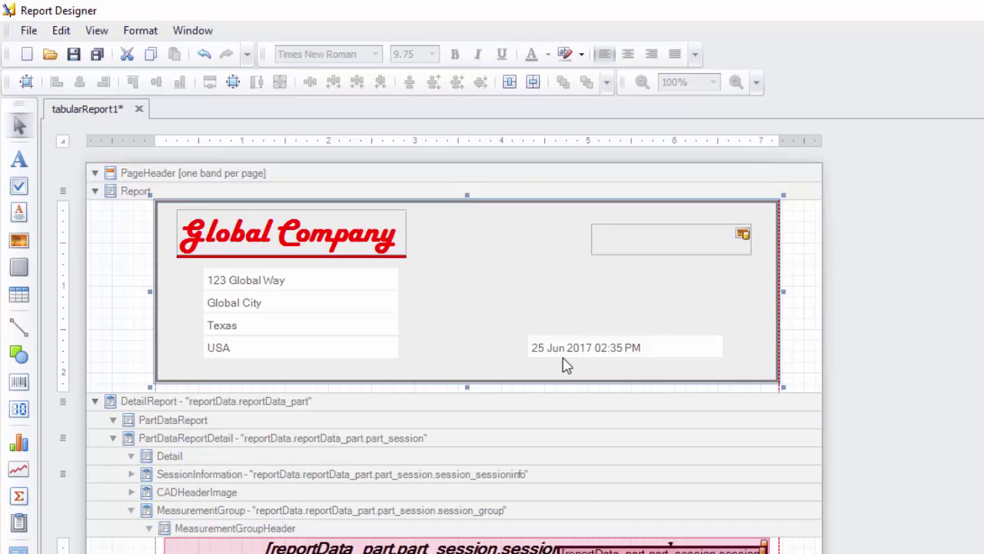
click(604, 370)
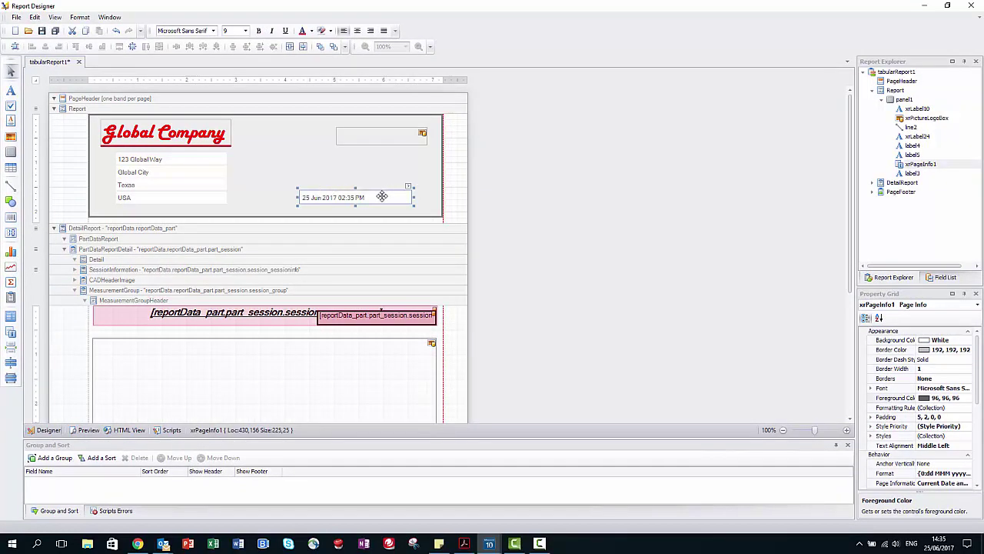
Give the date field the custom DateTime format dd MMM yyyy
click(942, 473)
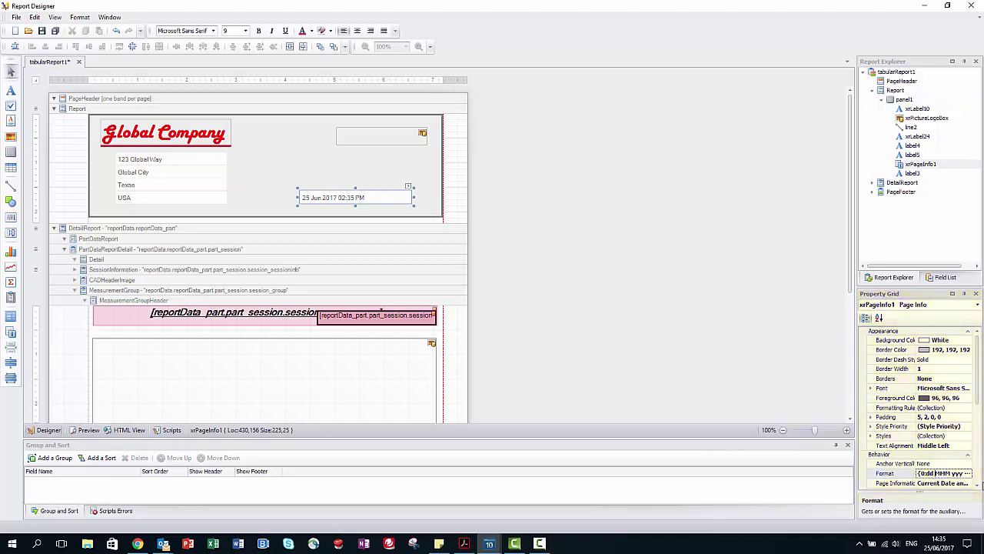
click(967, 473)
click(519, 226)
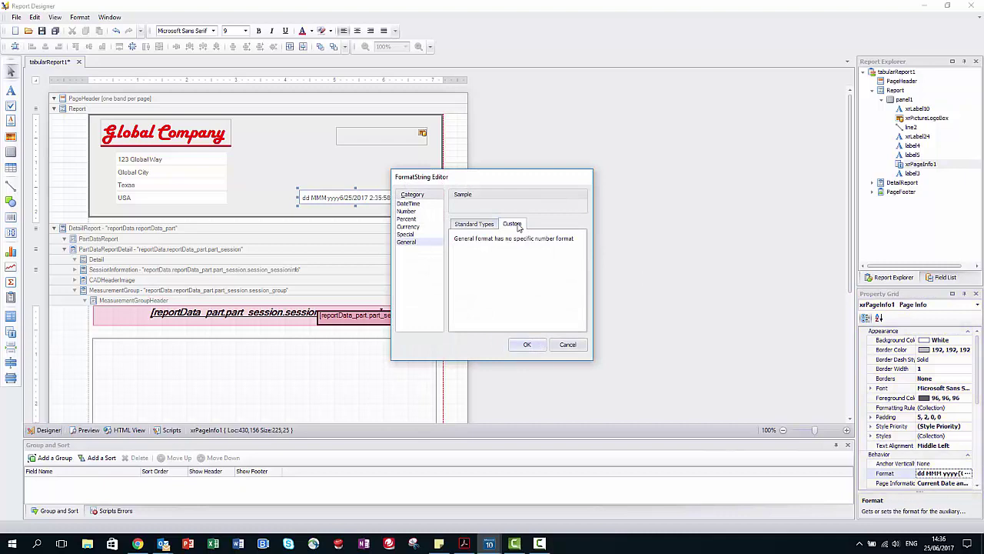
click(408, 203)
click(458, 259)
click(469, 239)
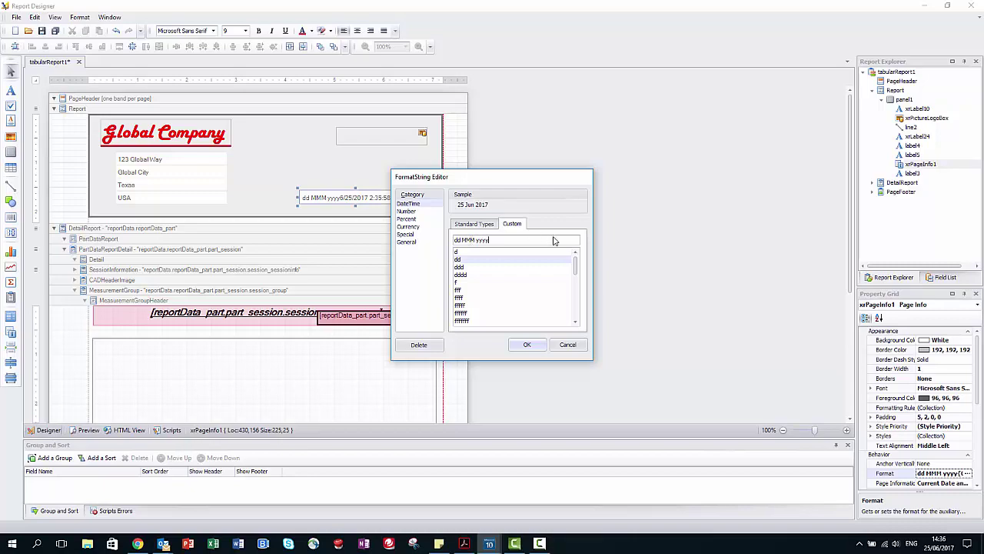
click(526, 344)
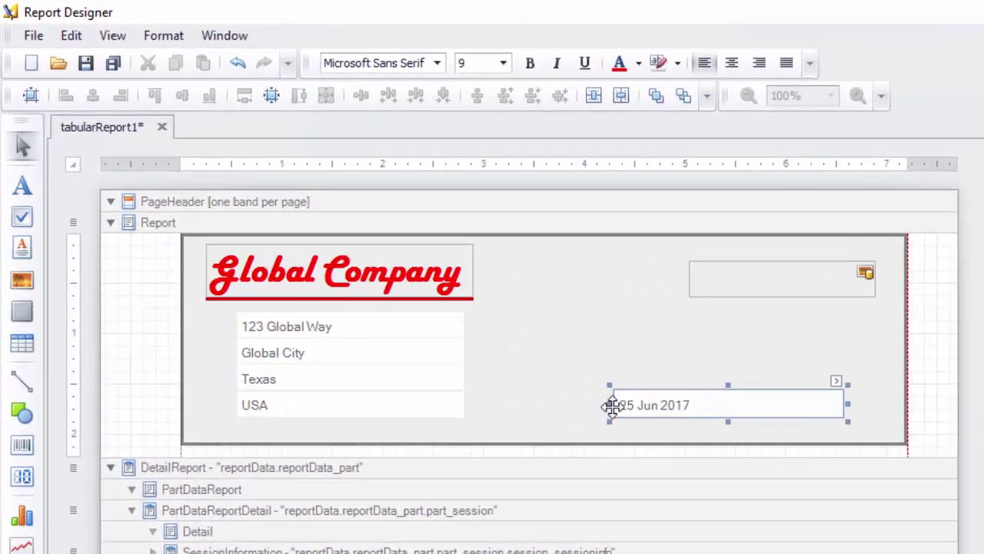
Narrow the date field and align it with the header's right edge
drag(317, 210, 363, 210)
drag(694, 405, 747, 408)
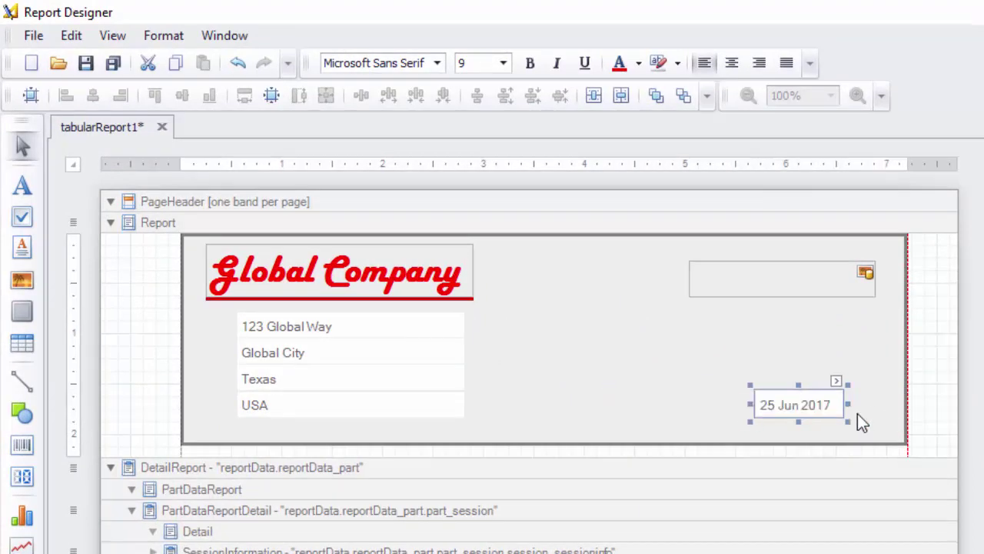
drag(847, 405, 881, 413)
Set the four address lines to font size 14 and move them left under the title
click(437, 323)
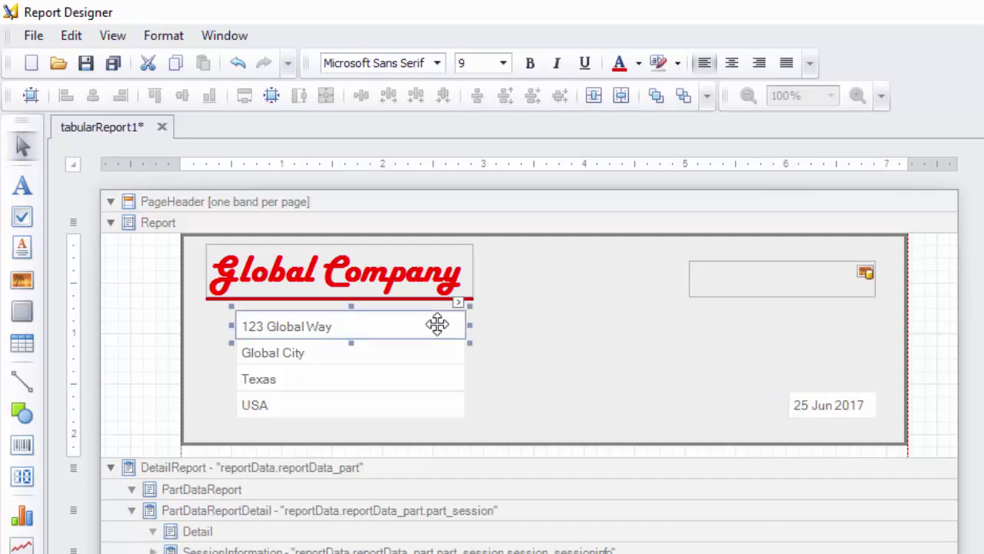
ctrl+click(413, 349)
ctrl+click(405, 380)
ctrl+click(397, 403)
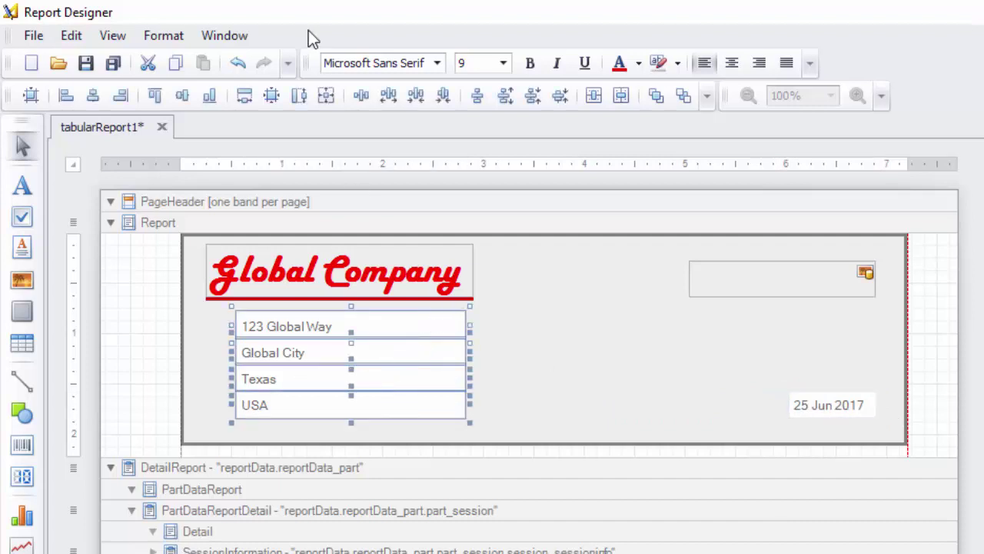
click(504, 63)
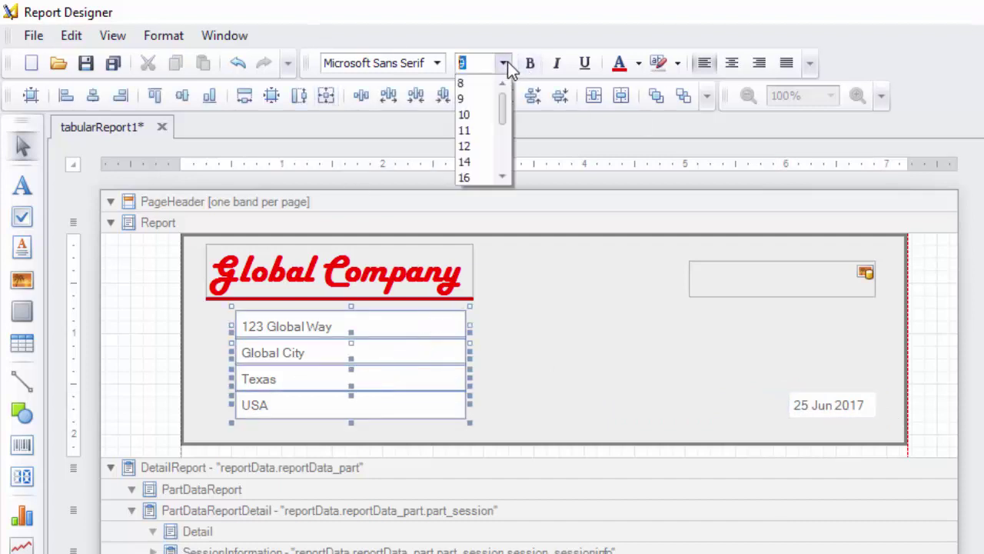
click(475, 168)
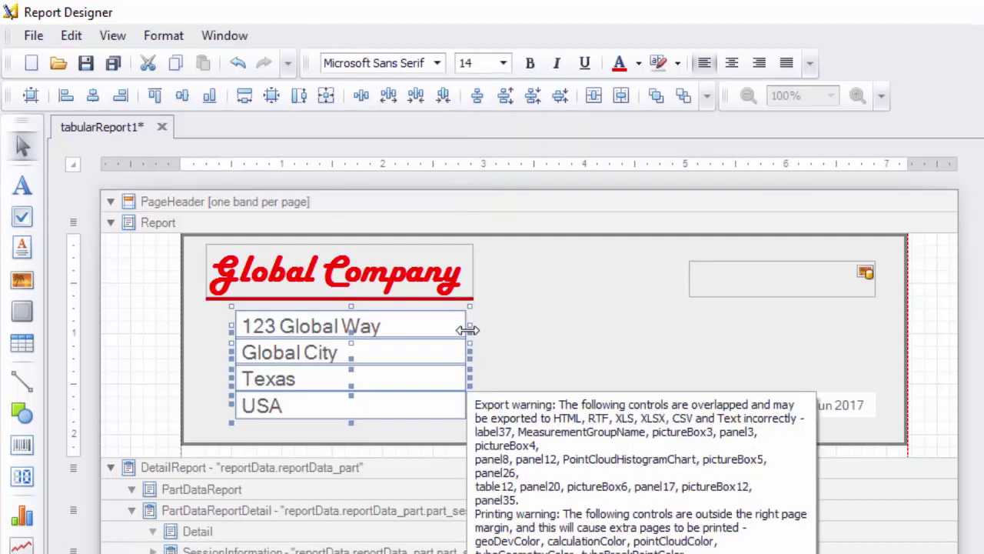
drag(467, 353, 442, 366)
Enlarge the empty logo picture box toward the lower left
click(536, 372)
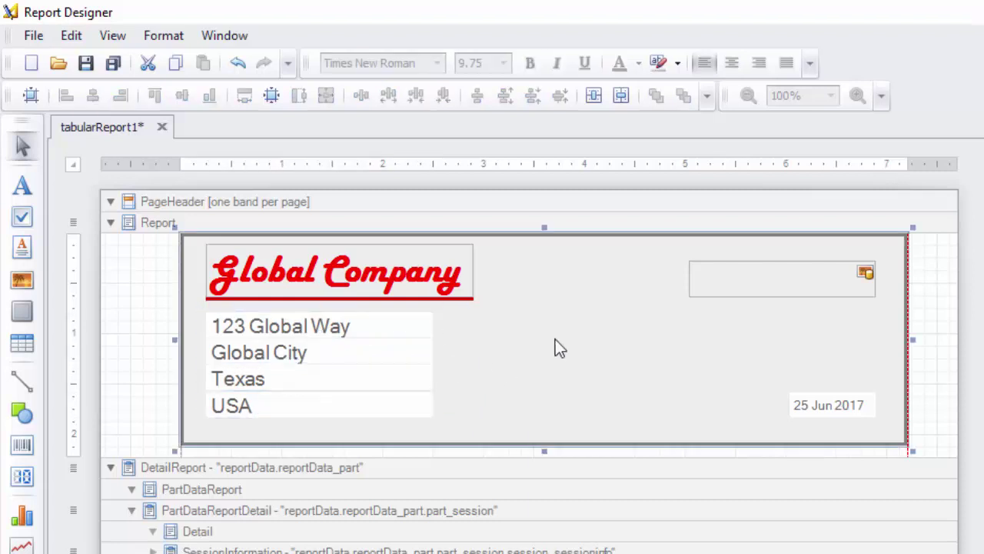
click(713, 283)
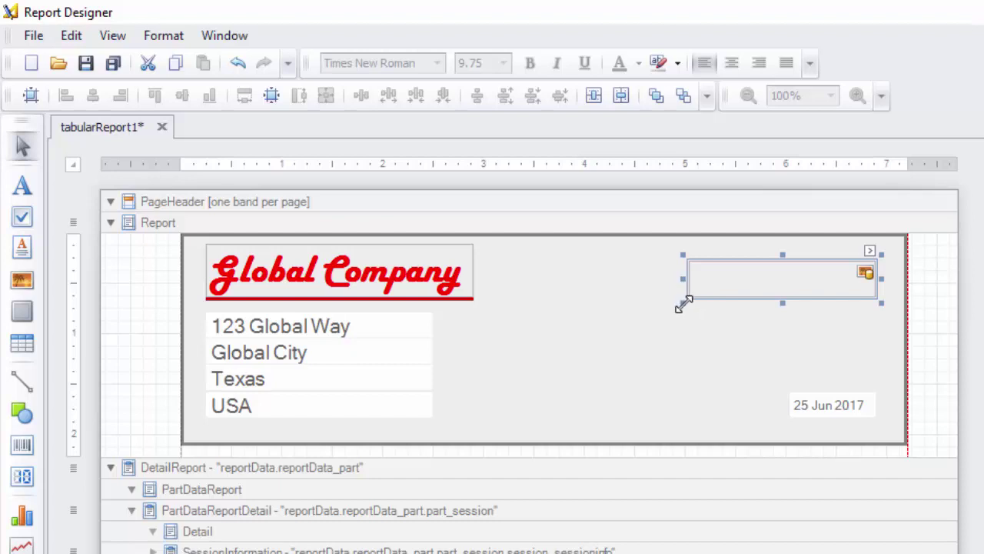
drag(683, 303, 622, 394)
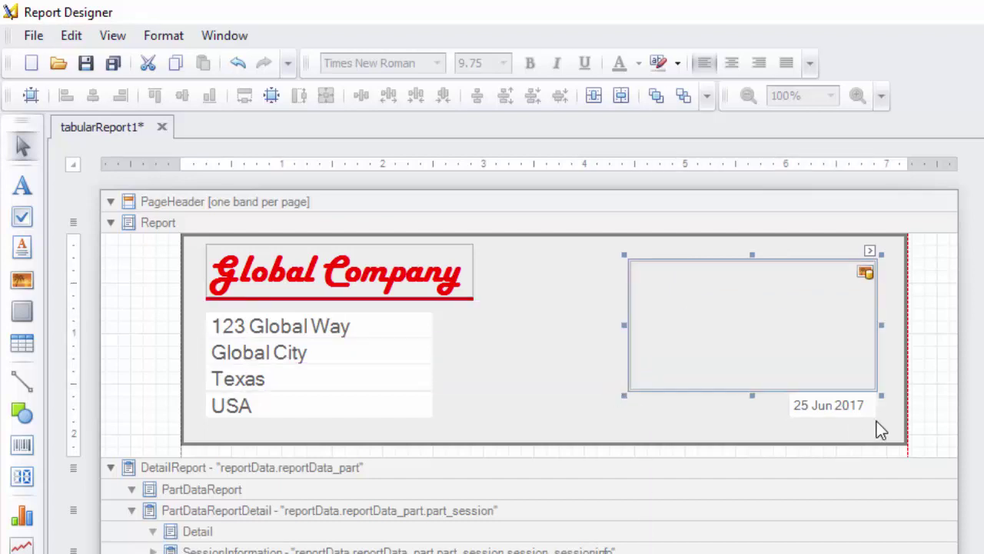
Move the 25 Jun 2017 date beside the USA line and stretch the logo box down
click(820, 403)
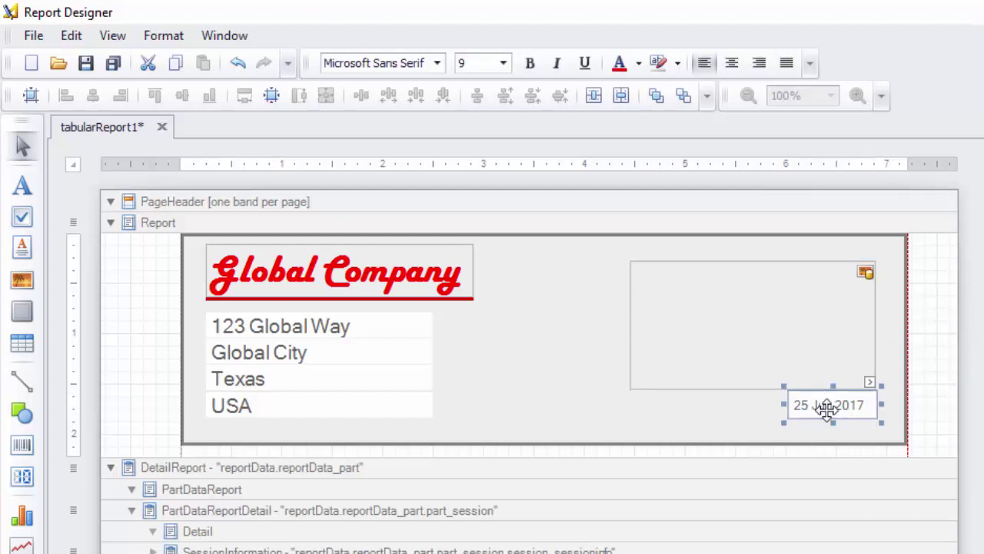
drag(827, 408, 552, 415)
click(753, 329)
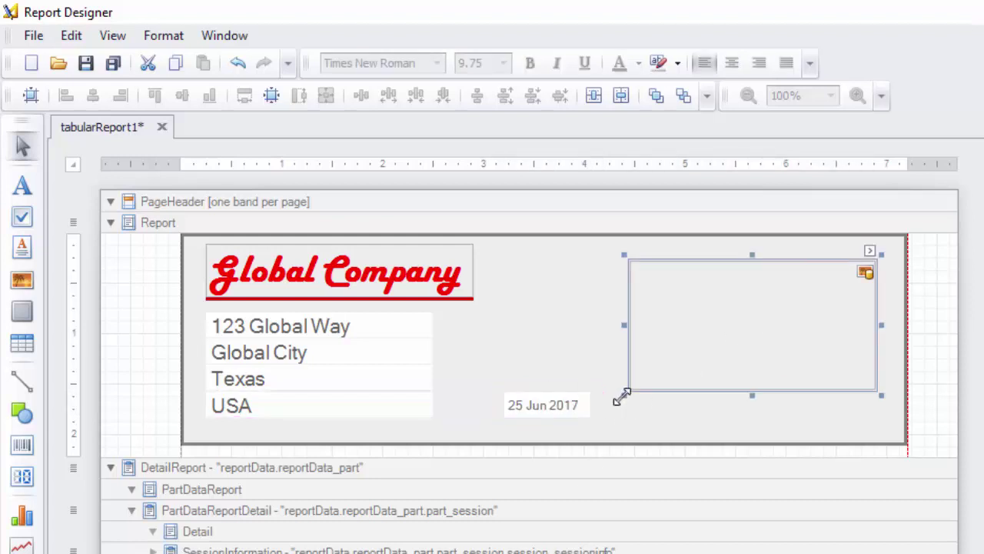
drag(623, 394, 618, 422)
click(578, 326)
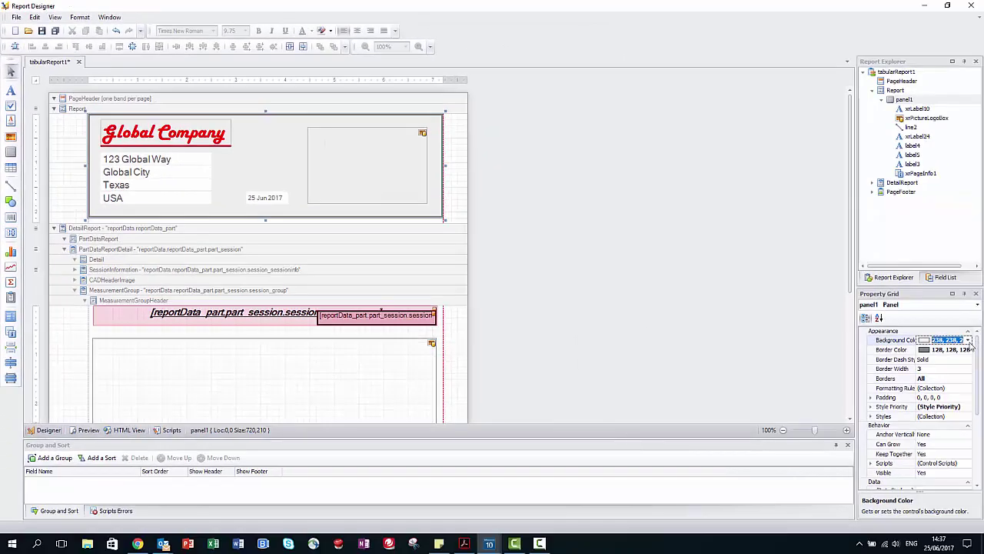
Set the panel1 header background colour to White, then select the Report band
click(968, 340)
click(896, 363)
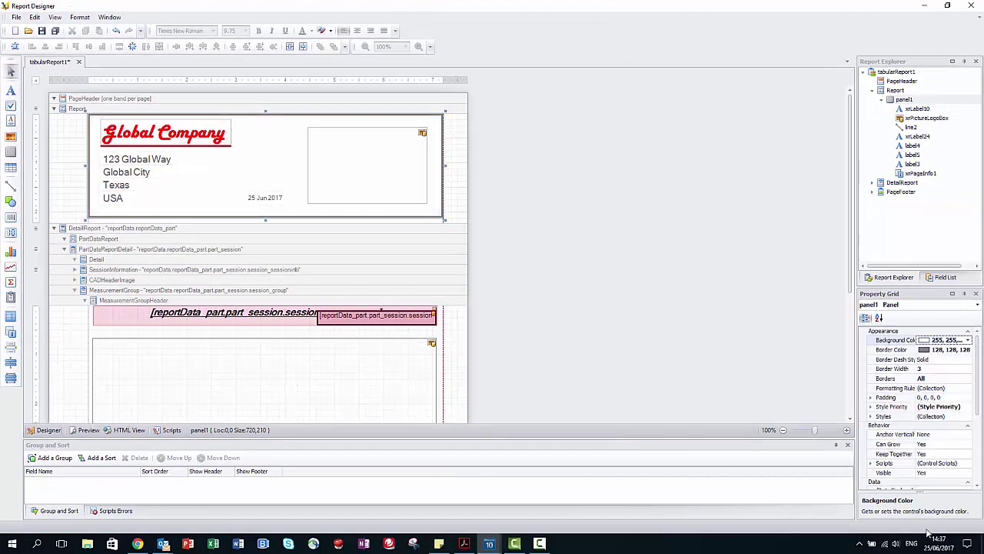
click(463, 175)
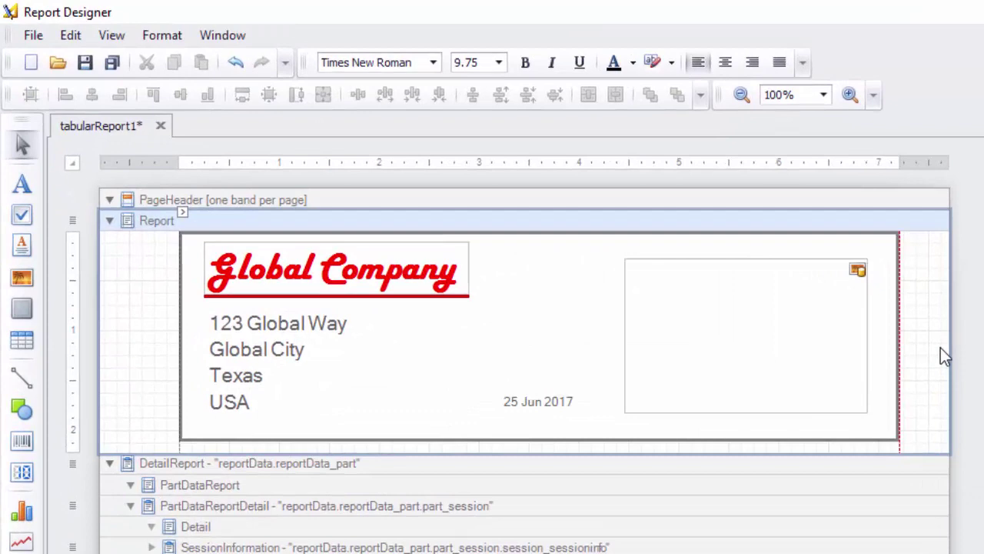
Save the report template as a new file named 'Global Company'
click(33, 35)
click(62, 162)
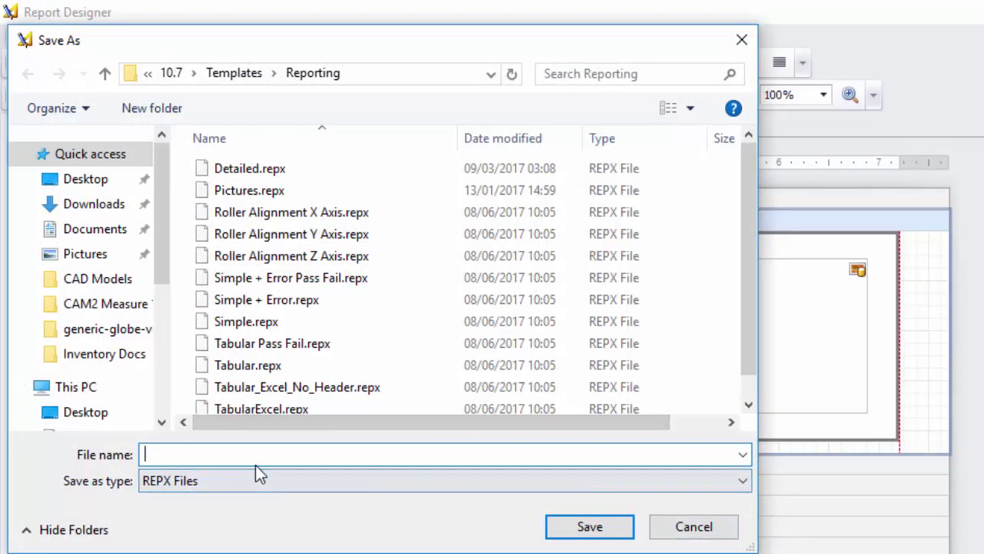
text(Global Com)
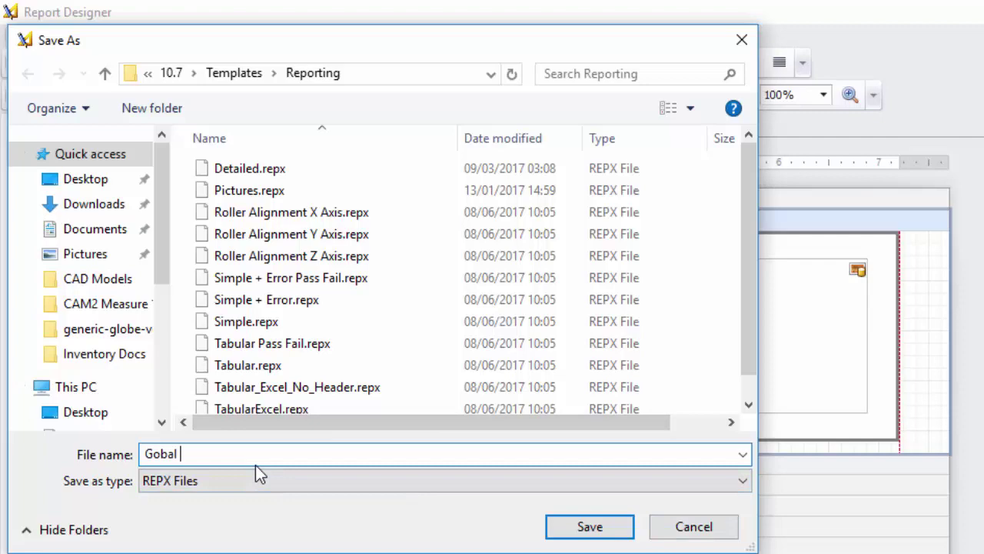
text(pany)
click(592, 528)
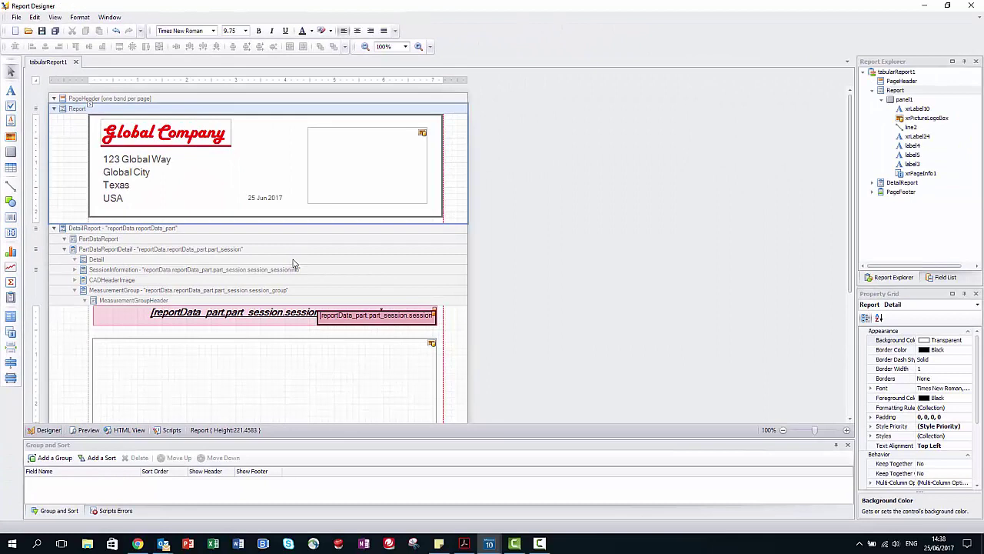
mouse_move(293, 264)
Close the Report Designer to return to the report preview
click(972, 6)
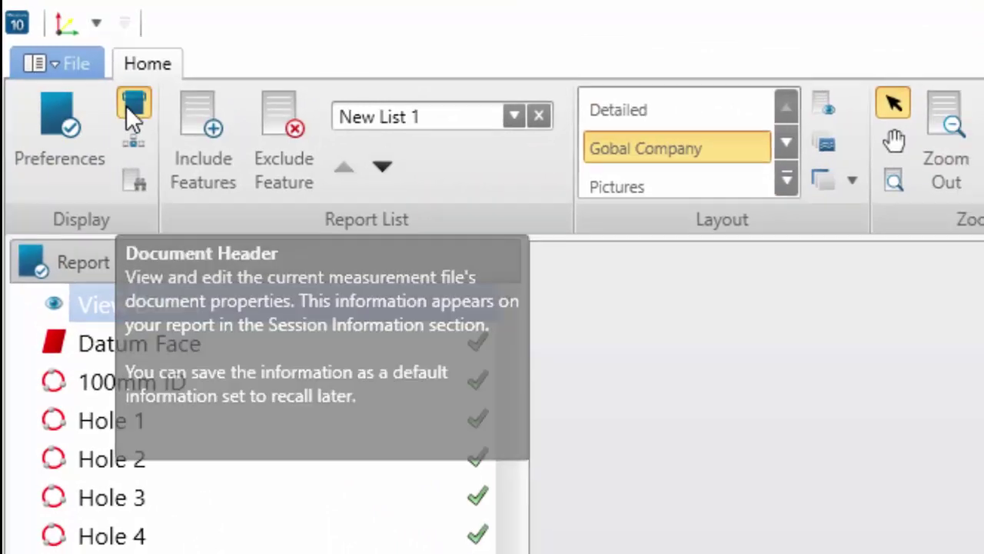
Hide Part Name, Session Name, Note, contact fields, Date, Ambient Temperature and Active Alignment Error
click(128, 107)
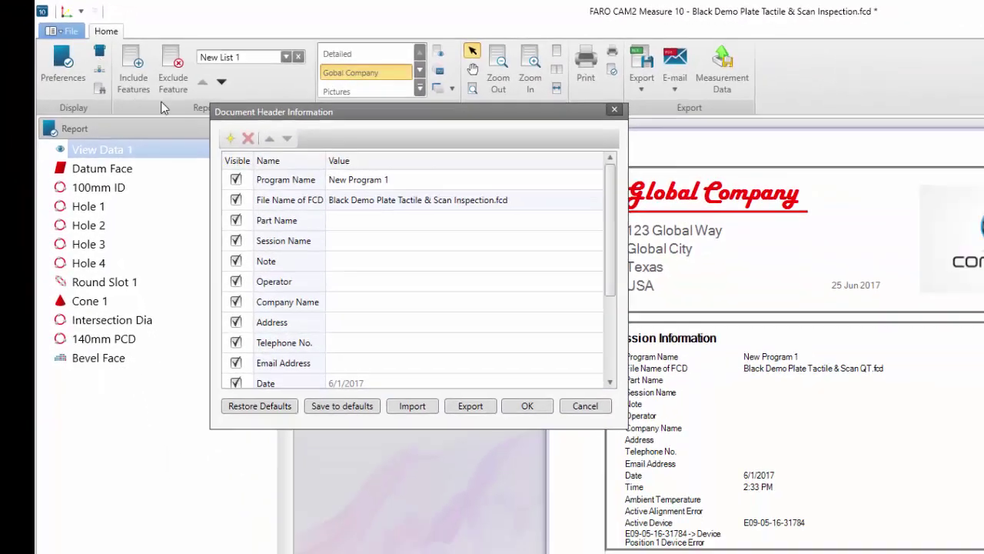
drag(575, 428, 554, 540)
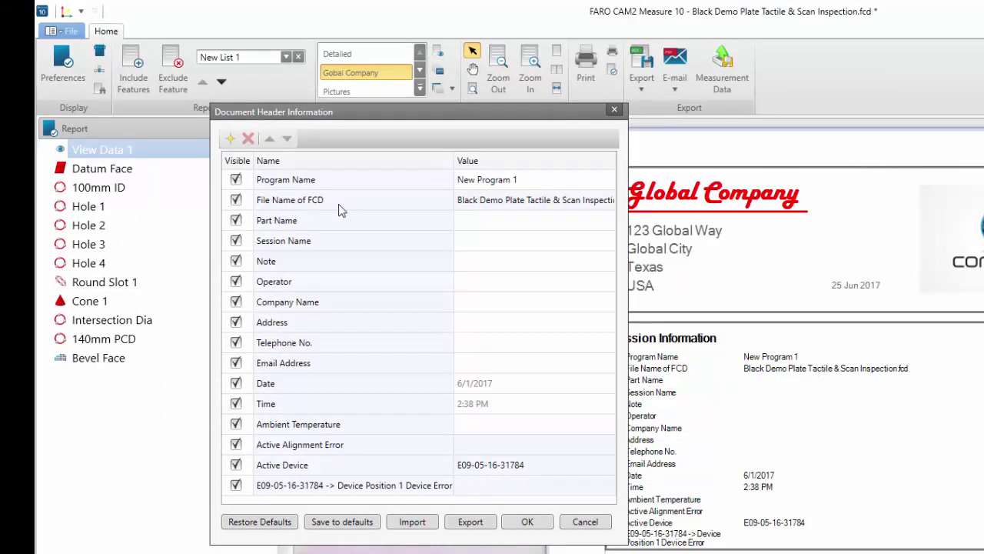
click(235, 220)
click(235, 241)
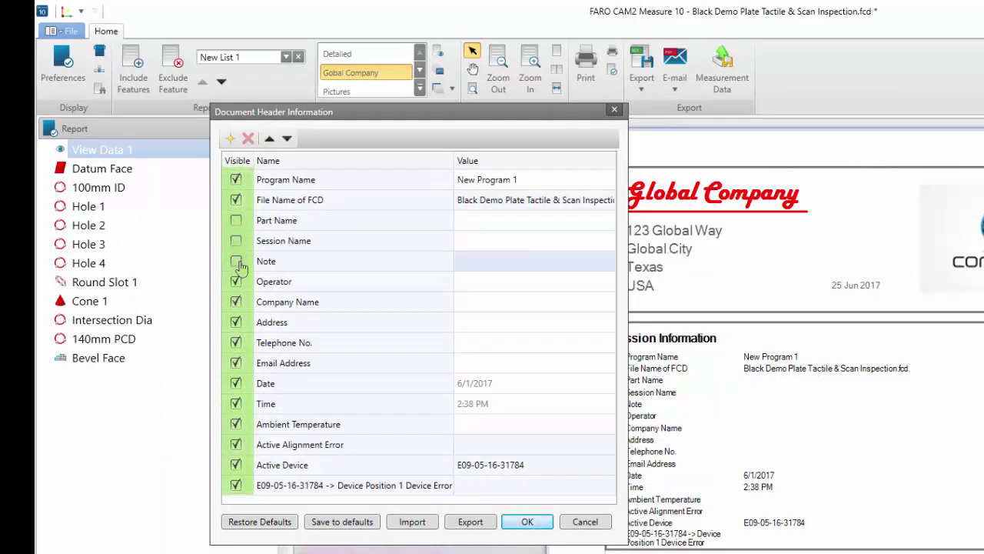
click(235, 261)
click(235, 301)
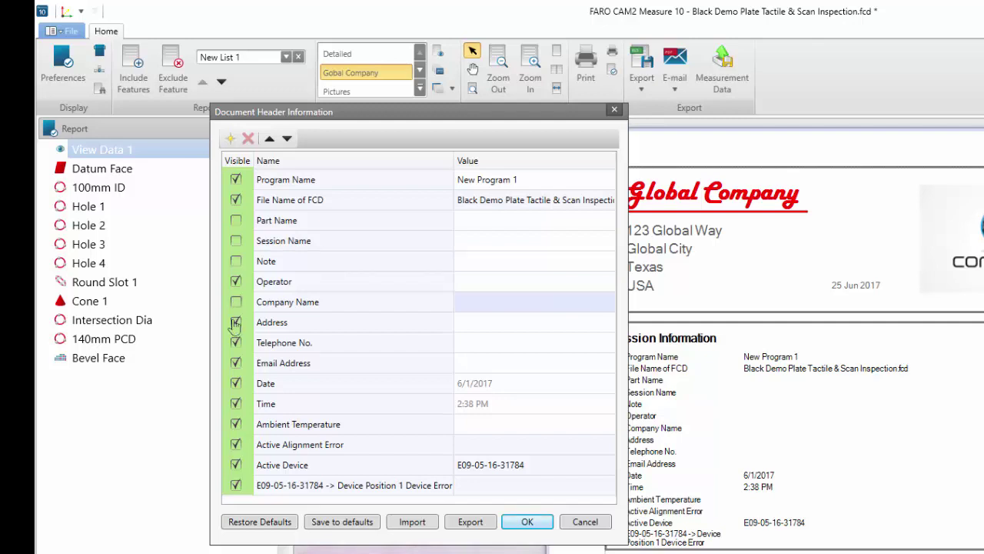
click(236, 322)
click(235, 342)
click(235, 363)
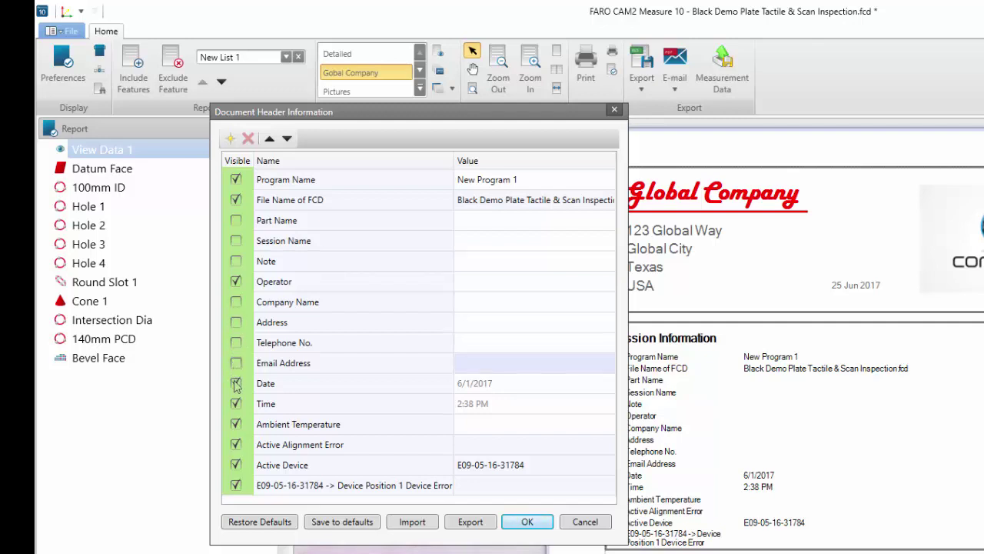
click(235, 383)
click(235, 423)
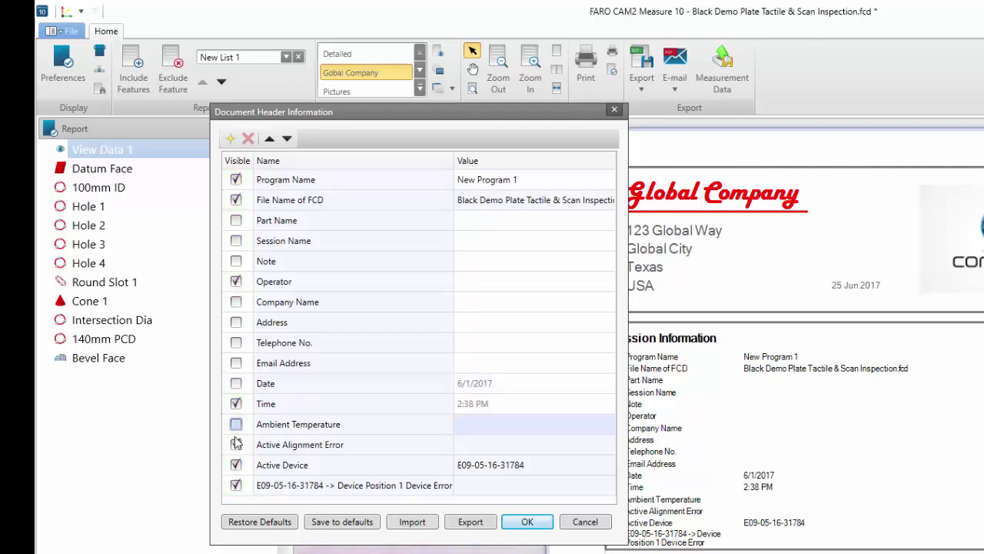
click(235, 444)
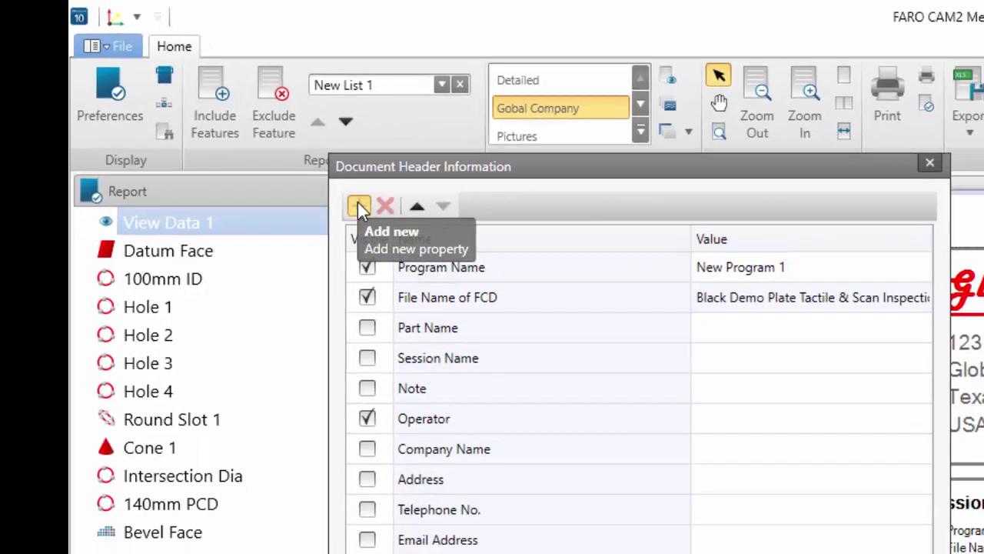
Add a new 'Job Number' header row and move it up below File Name of FCD
click(444, 268)
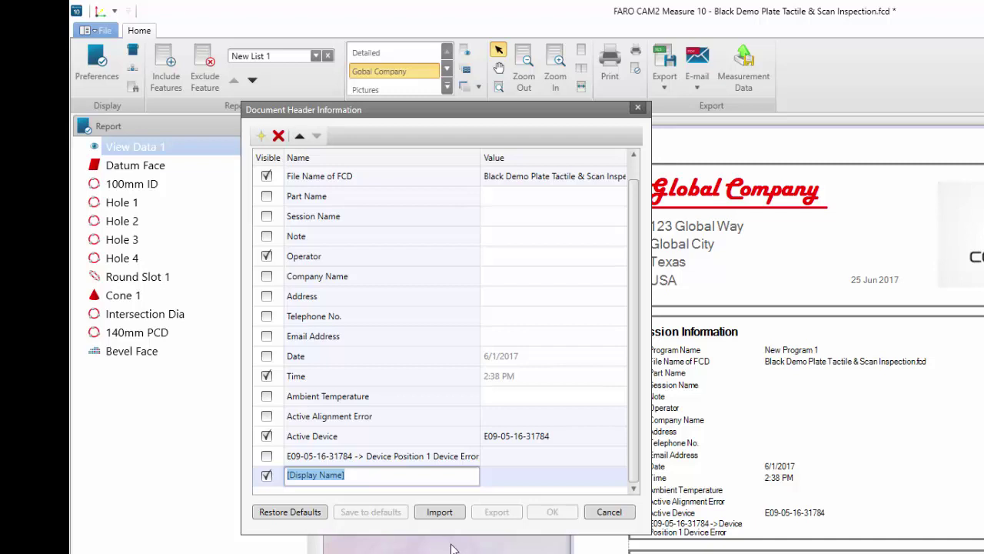
text(Job Number)
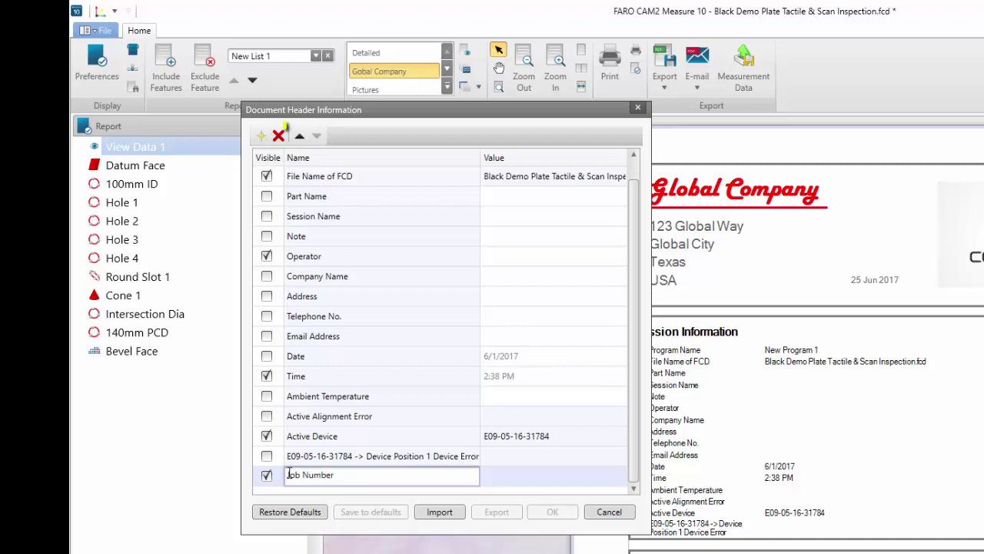
click(301, 138)
click(301, 138)
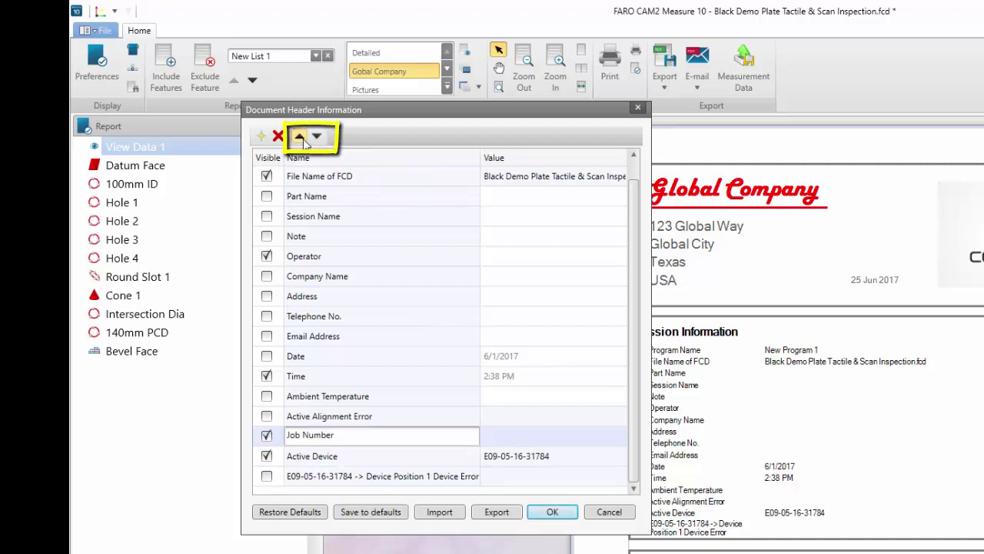
click(301, 139)
click(302, 139)
click(302, 138)
click(302, 138)
click(301, 138)
click(302, 138)
click(301, 139)
click(303, 140)
click(303, 139)
click(303, 140)
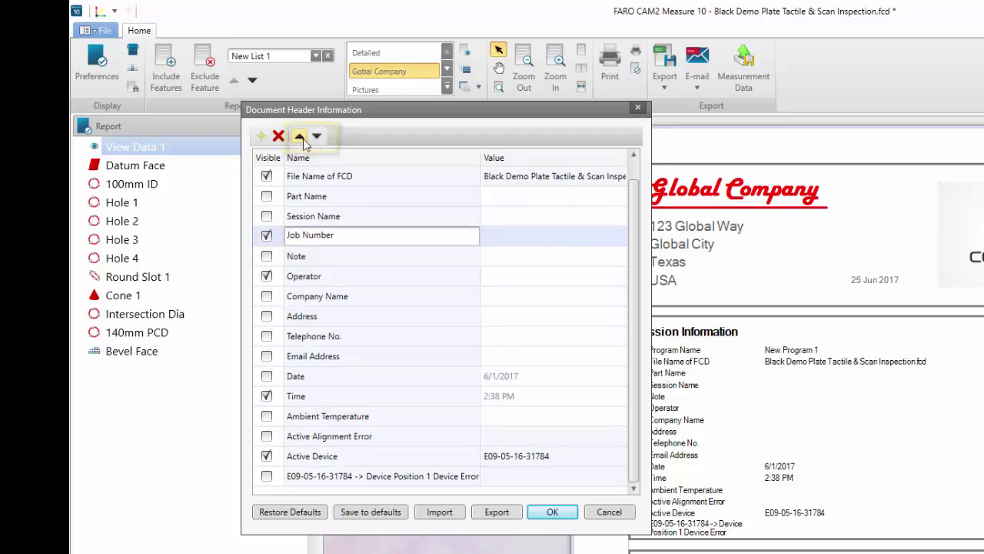
click(303, 140)
click(303, 140)
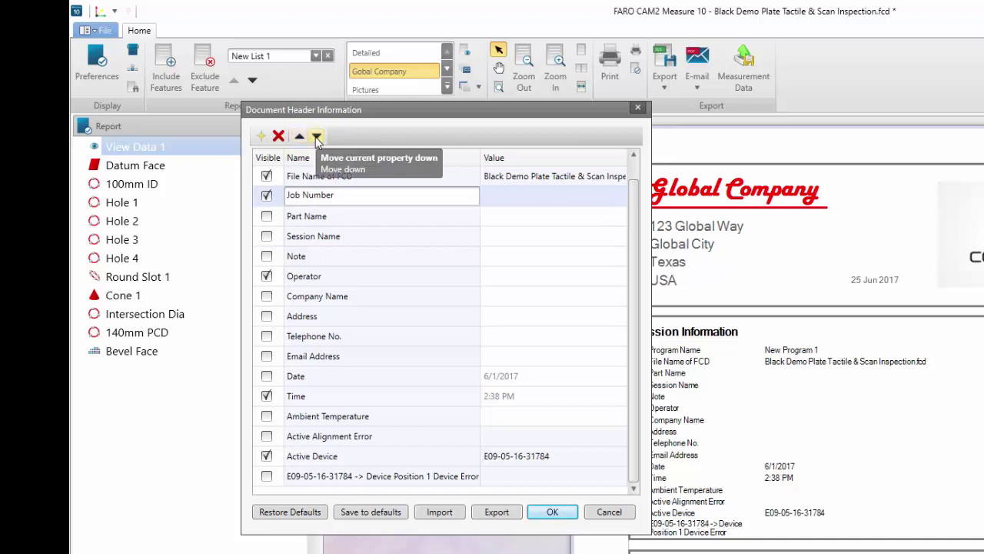
Hide File Name of FCD, give Job Number the value 12343, and apply
click(266, 176)
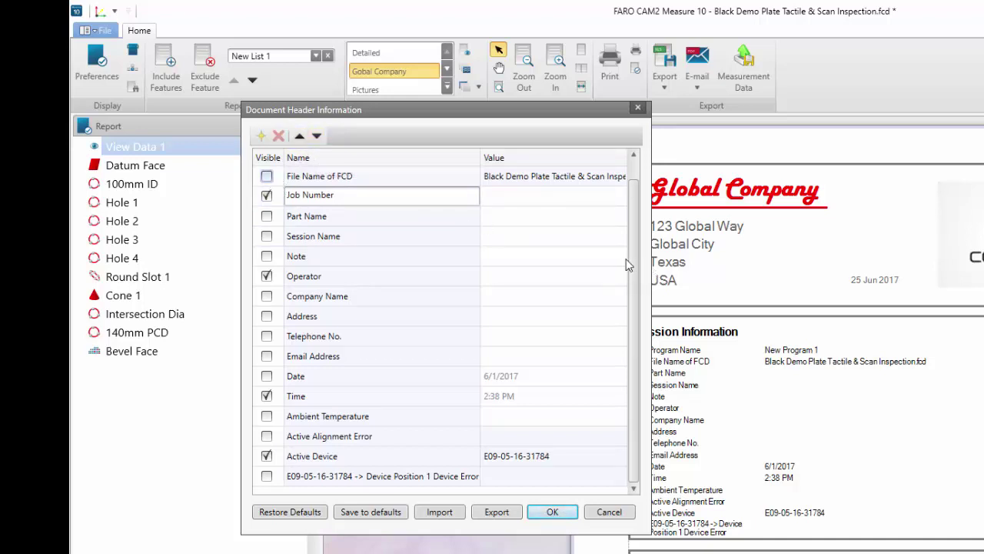
scroll(626, 259, up, 1)
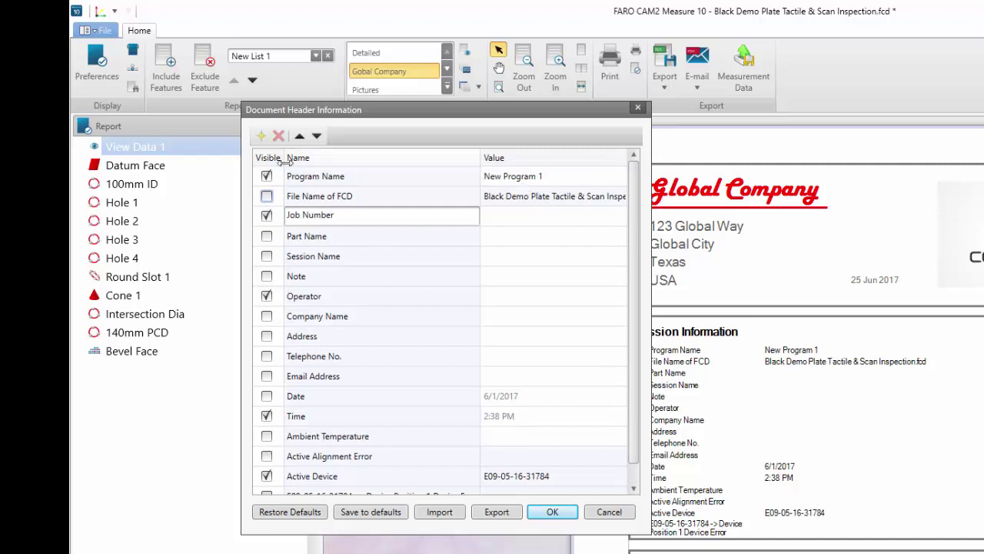
click(522, 217)
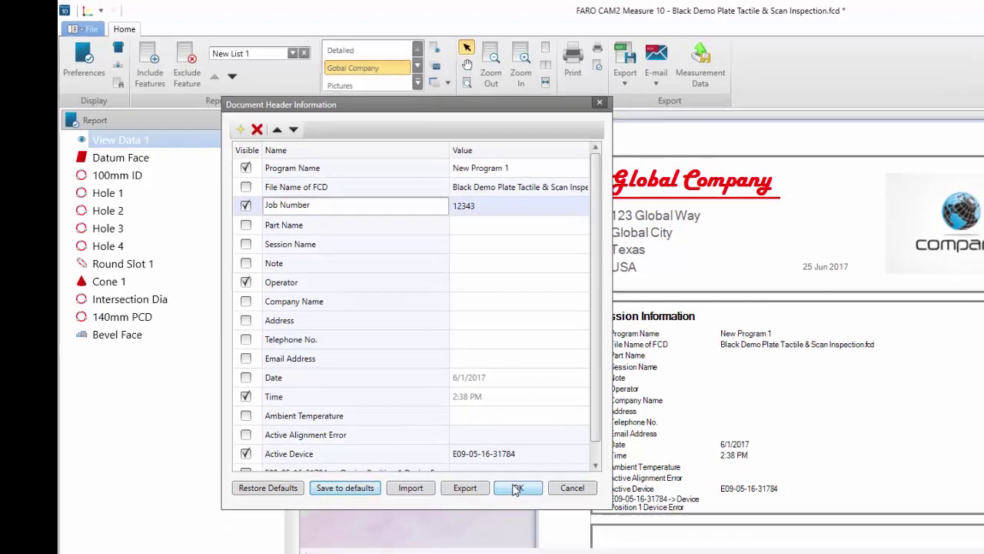
click(552, 511)
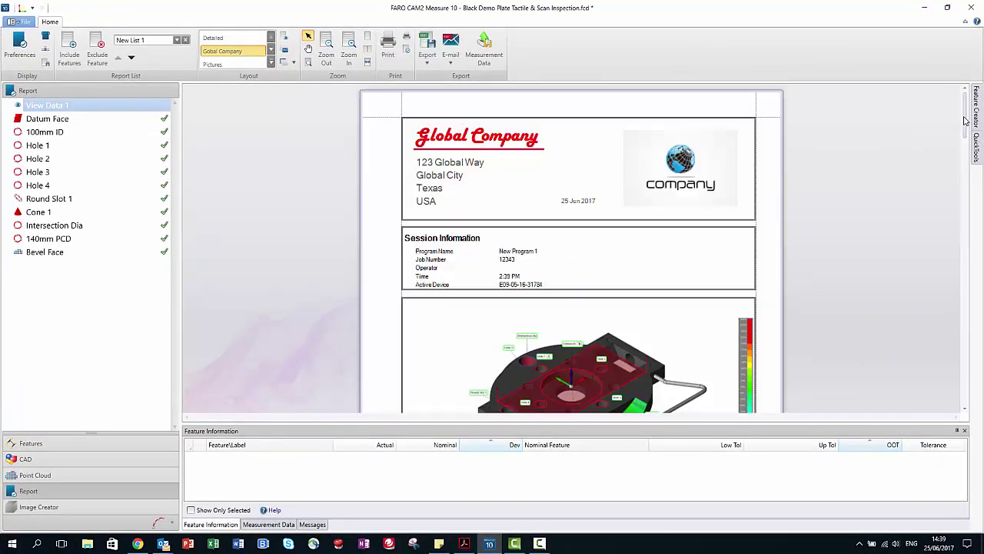
Review the finished report and list its Text, Excel and XML export formats
drag(965, 121, 968, 88)
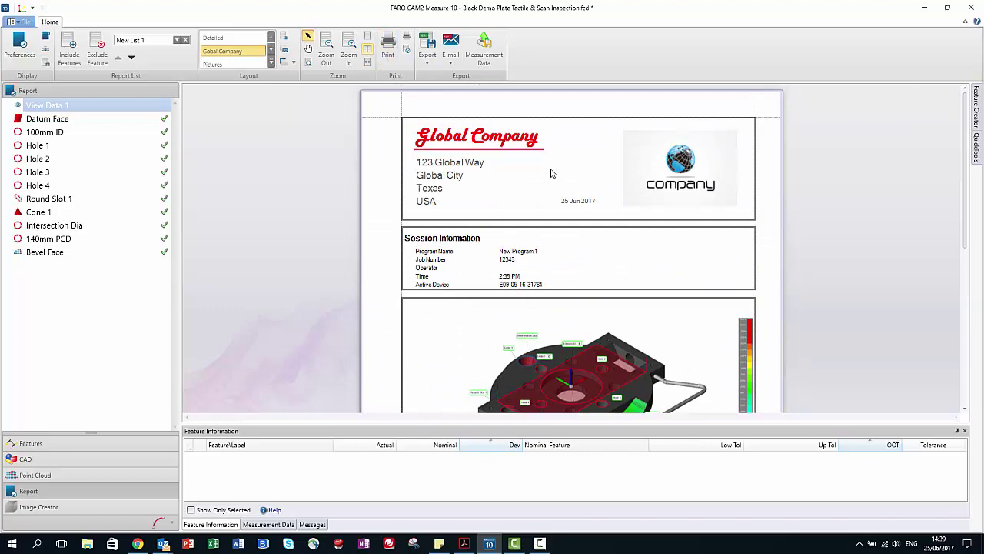
ctrl+scroll(551, 171, down, 2)
click(427, 58)
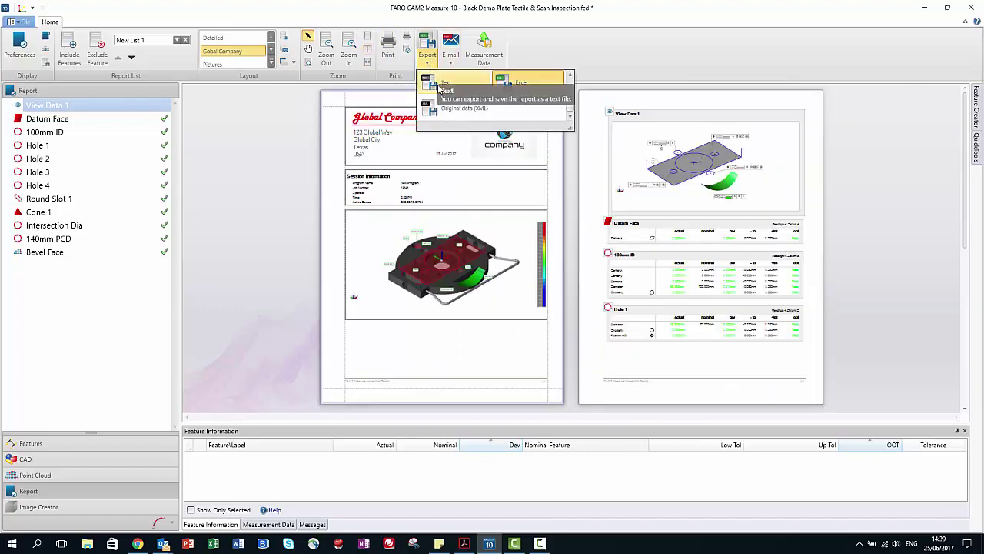